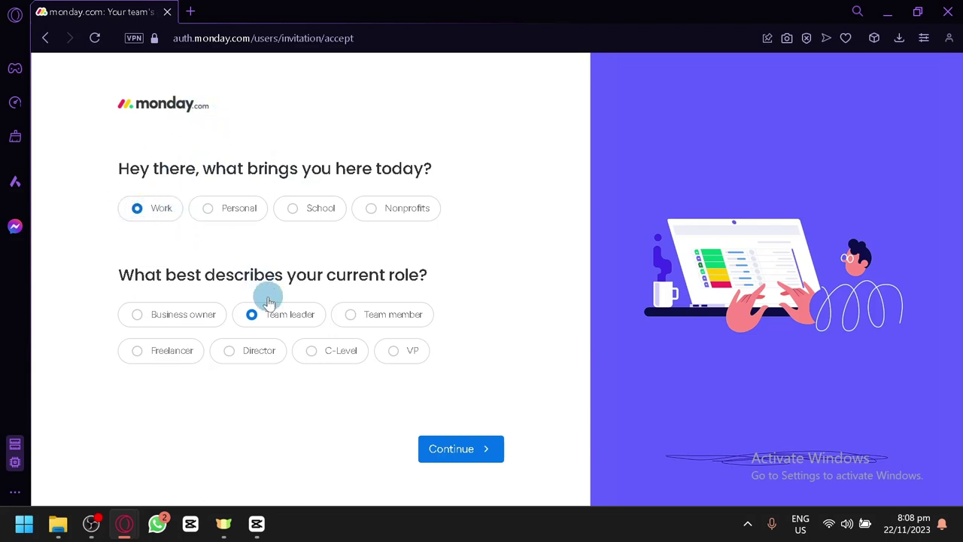
Pick Business owner as the role and continue to the team-size questions
{"action": "left_click", "coordinate": [203, 320]}
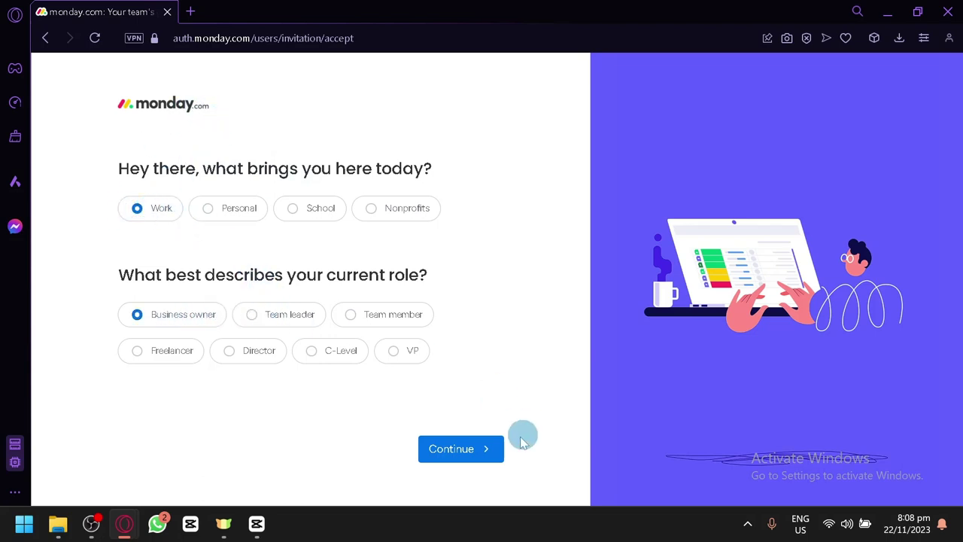
{"action": "left_click", "coordinate": [482, 463]}
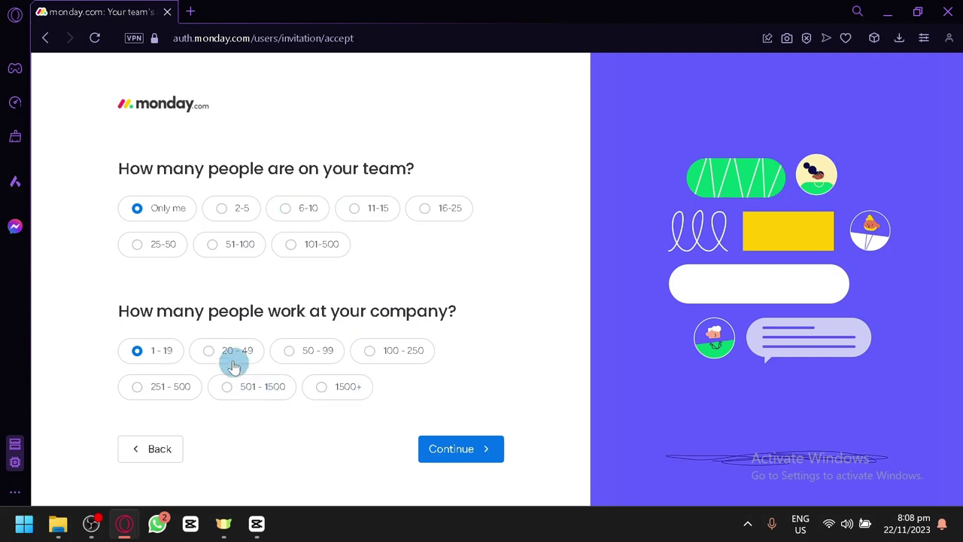
Submit 'Only me' and '1 - 19' as the team and company sizes
{"action": "left_click", "coordinate": [466, 455]}
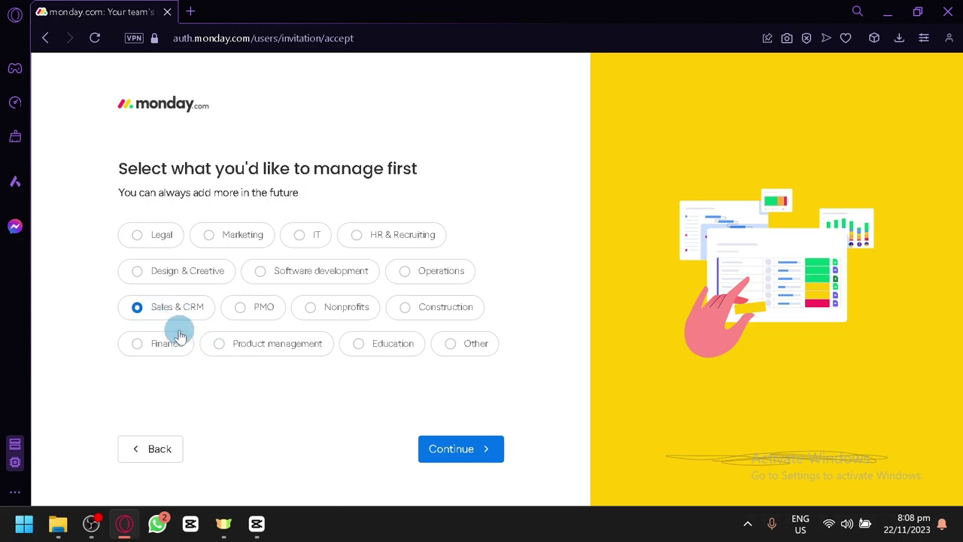
Confirm Sales & CRM, then submit Task management as the first focus
{"action": "left_click", "coordinate": [449, 451]}
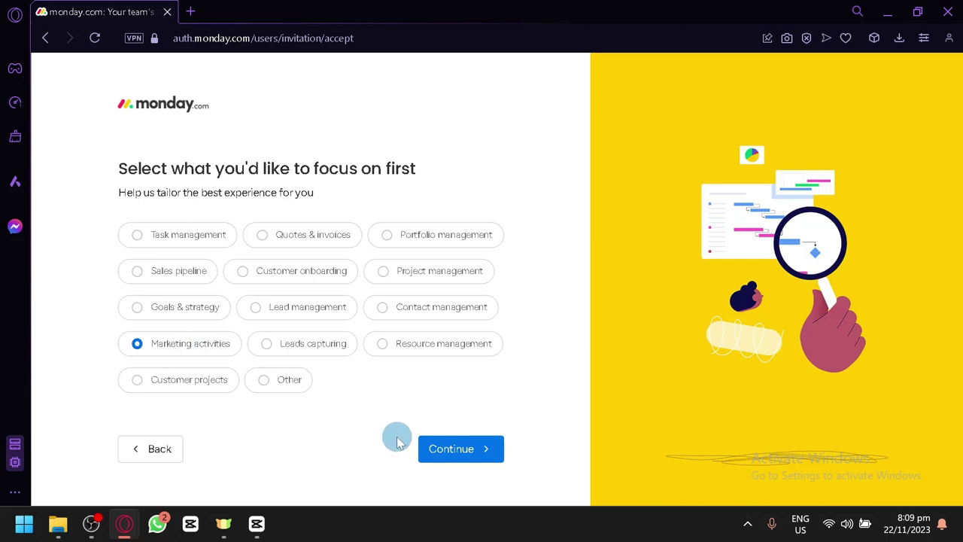
{"action": "left_click", "coordinate": [176, 242]}
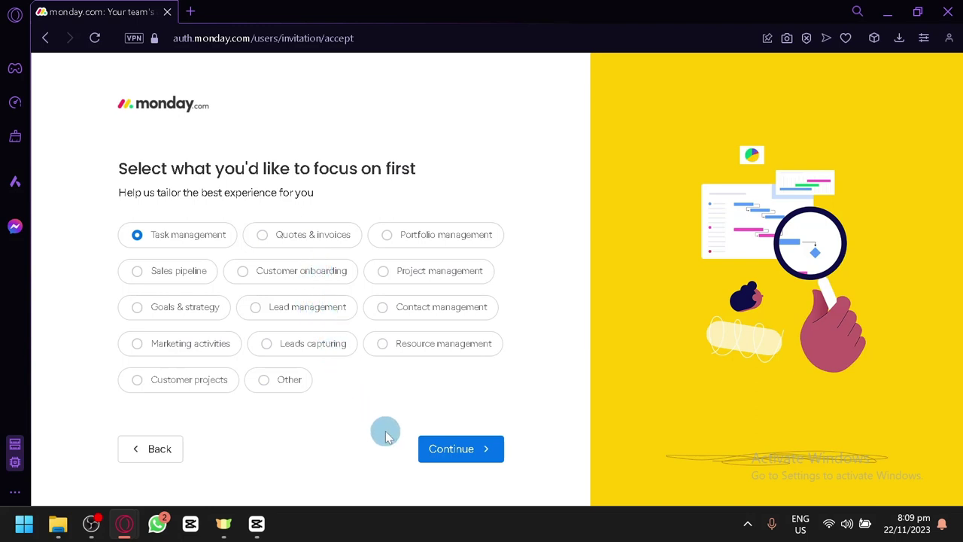
{"action": "left_click", "coordinate": [435, 449]}
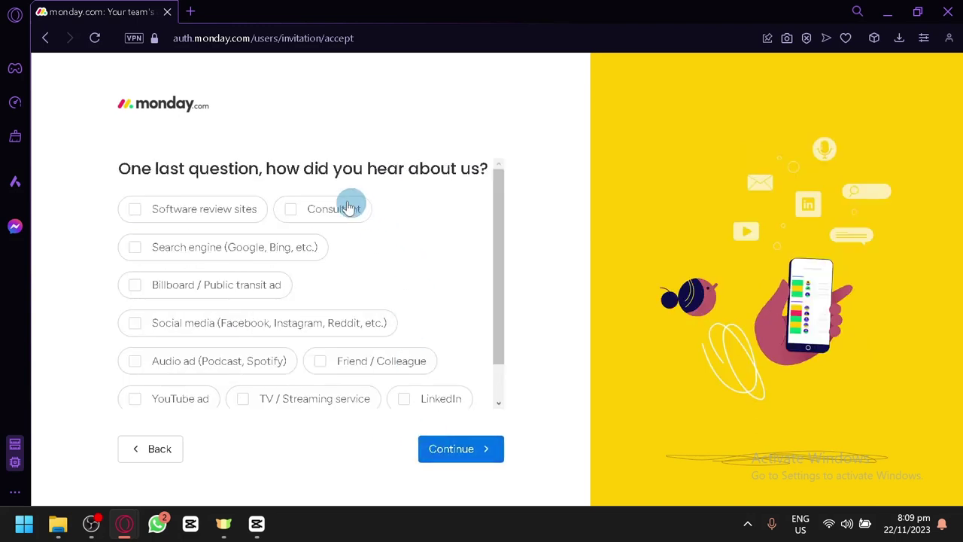
Submit the how-did-you-hear question with no source ticked
{"action": "scroll", "coordinate": [425, 234], "scroll_direction": "down", "scroll_amount": 1}
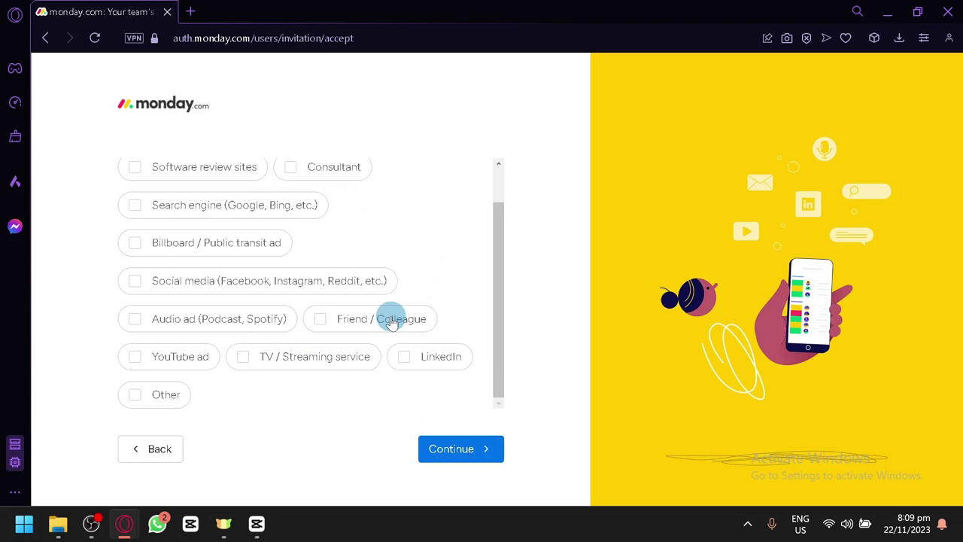
{"action": "left_click", "coordinate": [441, 446]}
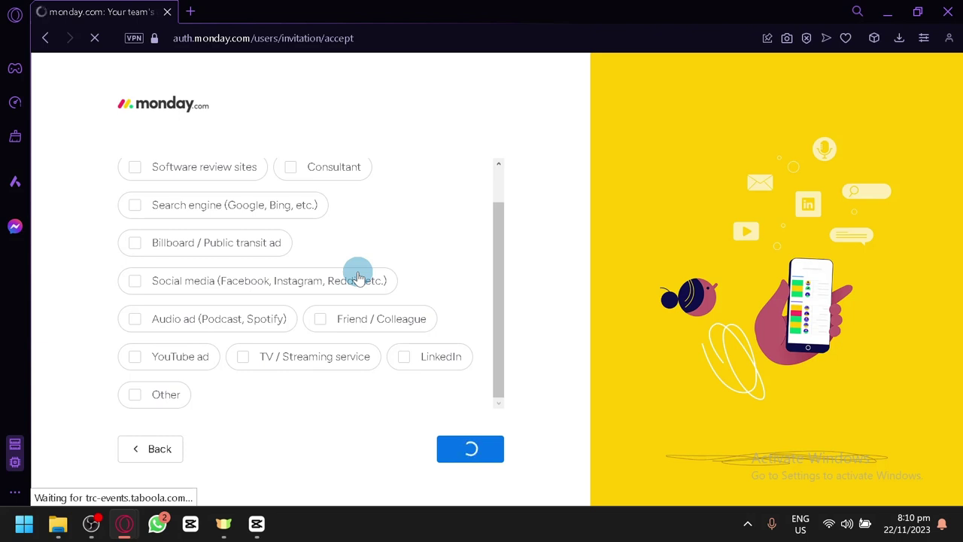
{"action": "scroll", "coordinate": [358, 279], "scroll_direction": "up", "scroll_amount": 1}
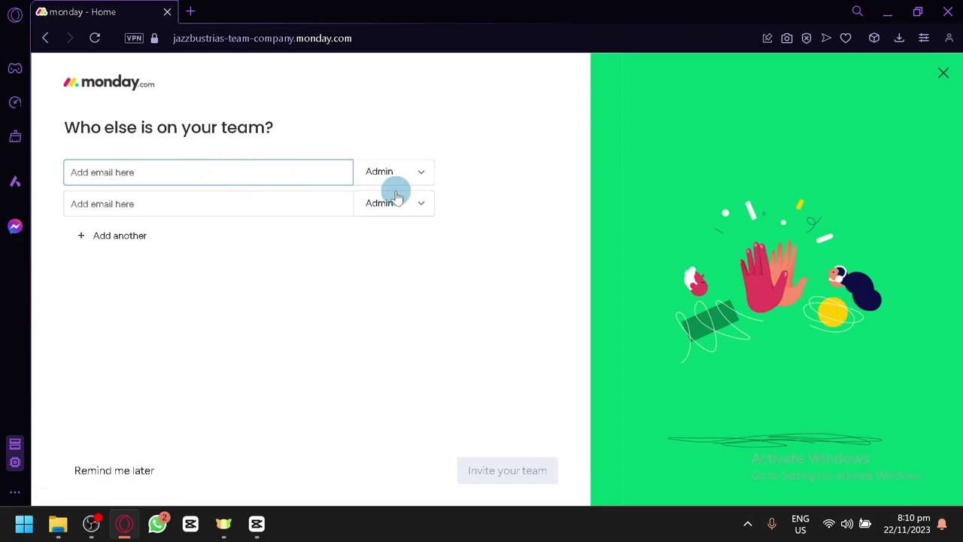
Keep Admin as the invitee role and choose 'Remind me later' to skip invitations
{"action": "left_click", "coordinate": [415, 178]}
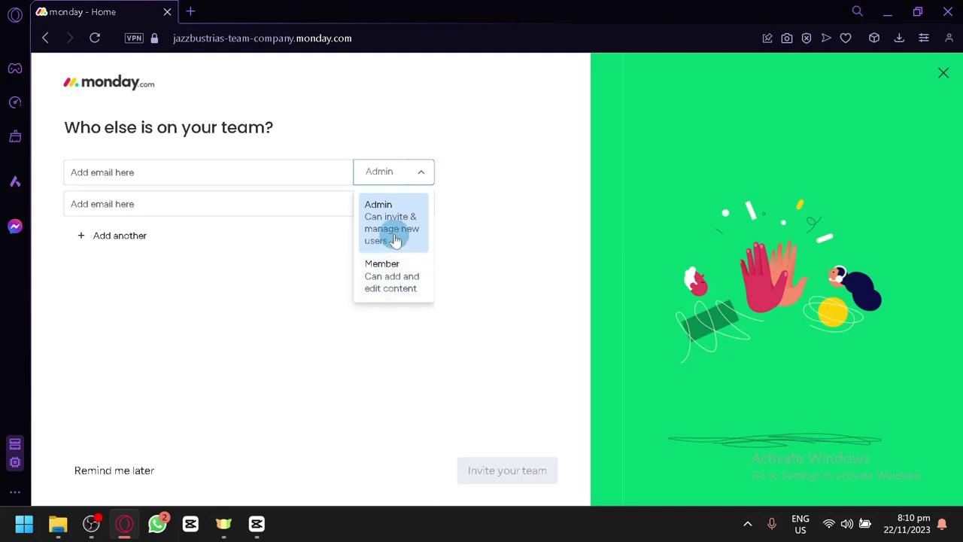
{"action": "left_click", "coordinate": [519, 227]}
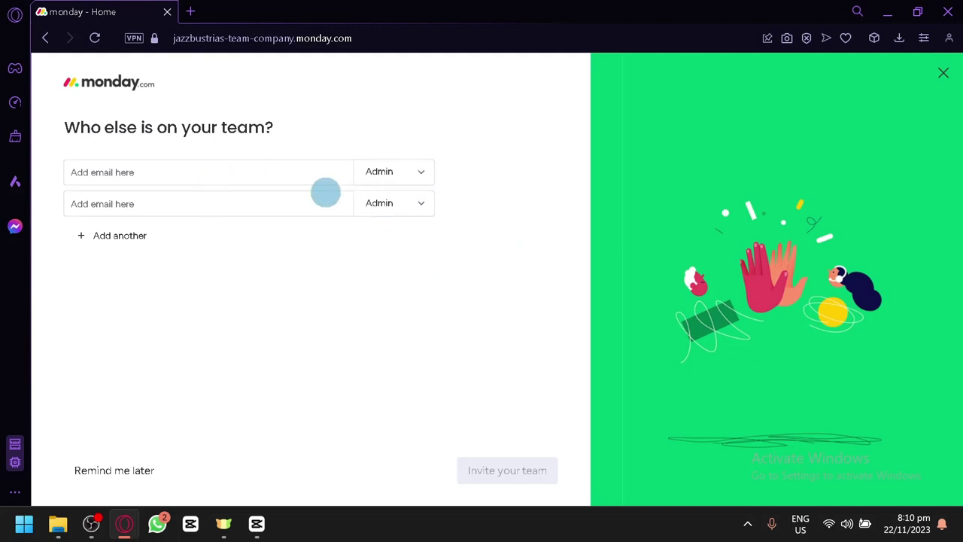
{"action": "left_click", "coordinate": [116, 472]}
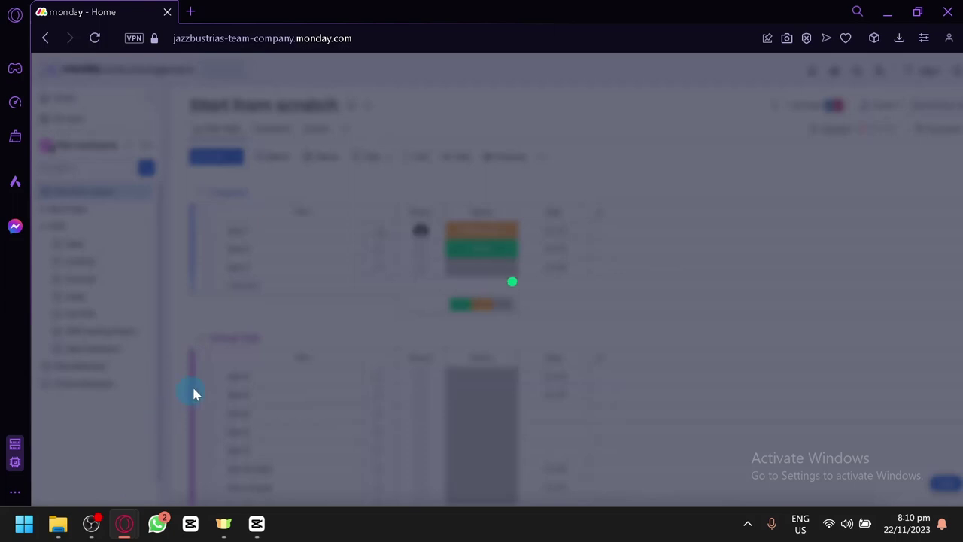
{"action": "right_click", "coordinate": [451, 300]}
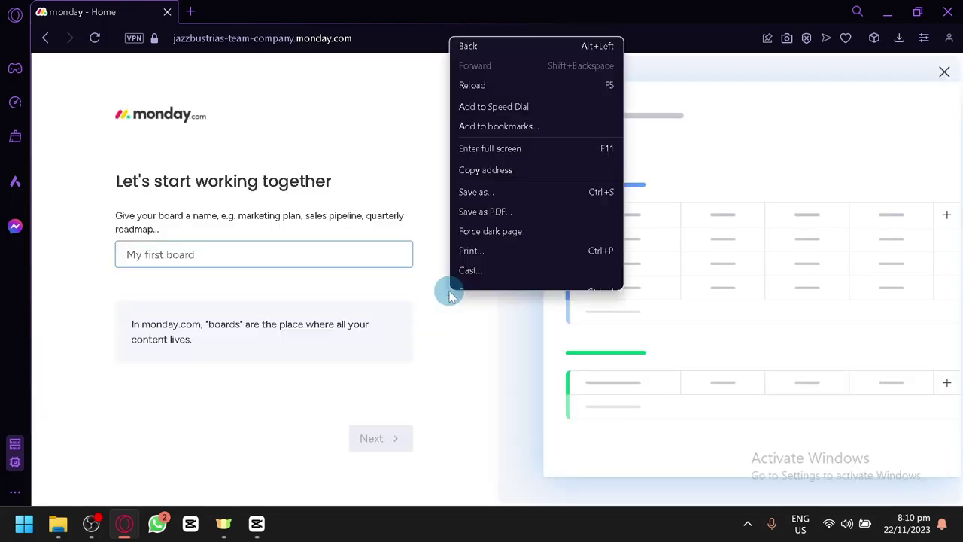
Rename 'My first board' to REALESTATE DEALS and continue past the columns step
{"action": "left_click", "coordinate": [220, 264]}
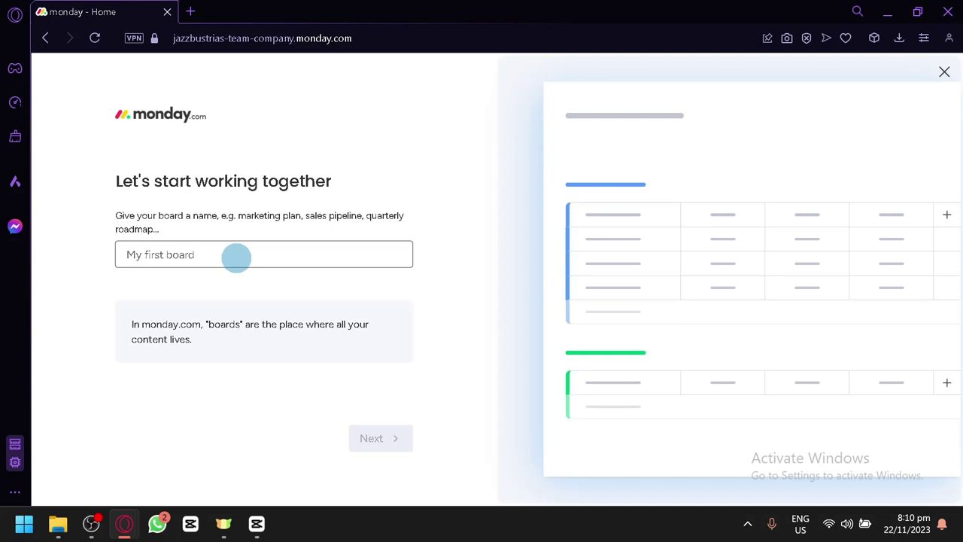
{"action": "type", "text": "REal"}
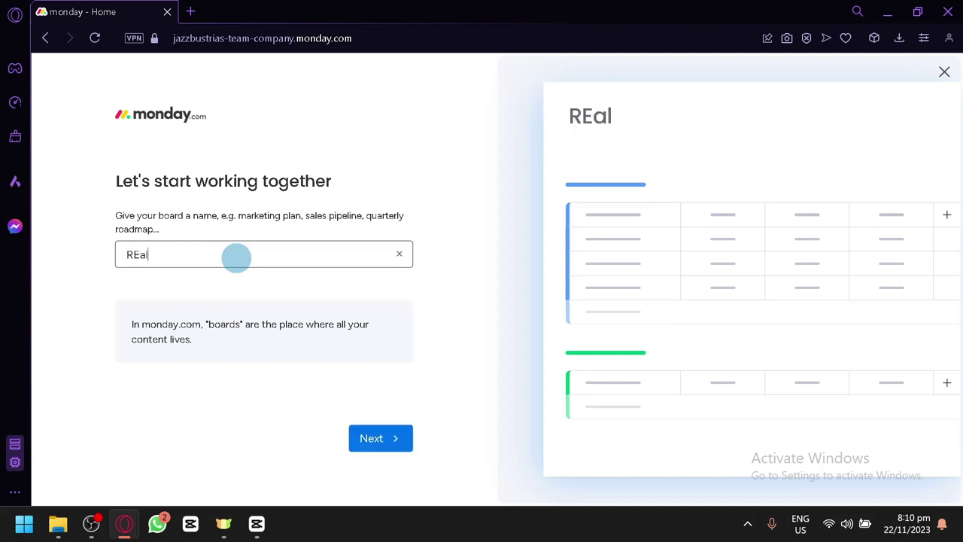
{"action": "key", "text": "BackSpace"}
{"action": "key", "text": "BackSpace"}
{"action": "type", "text": "ALES"}
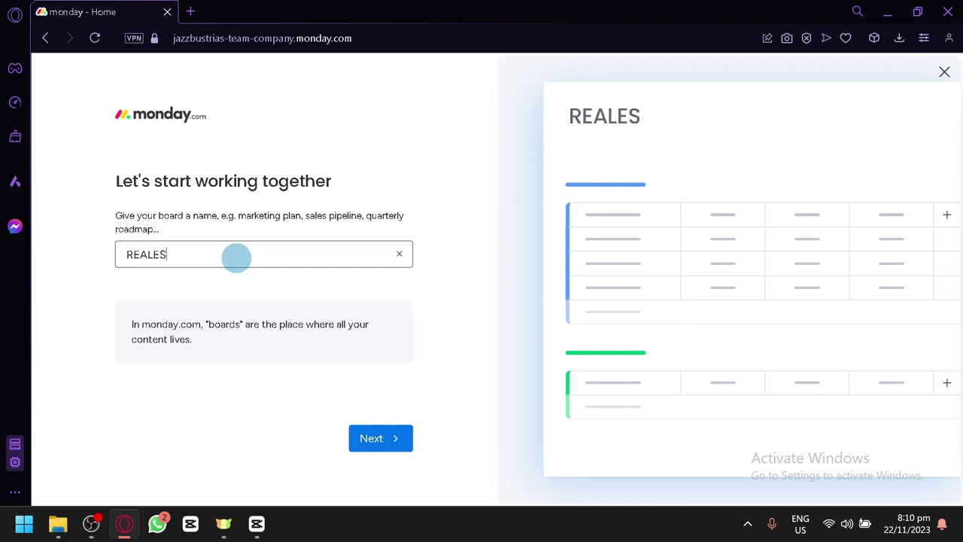
{"action": "type", "text": "TATE DEALS"}
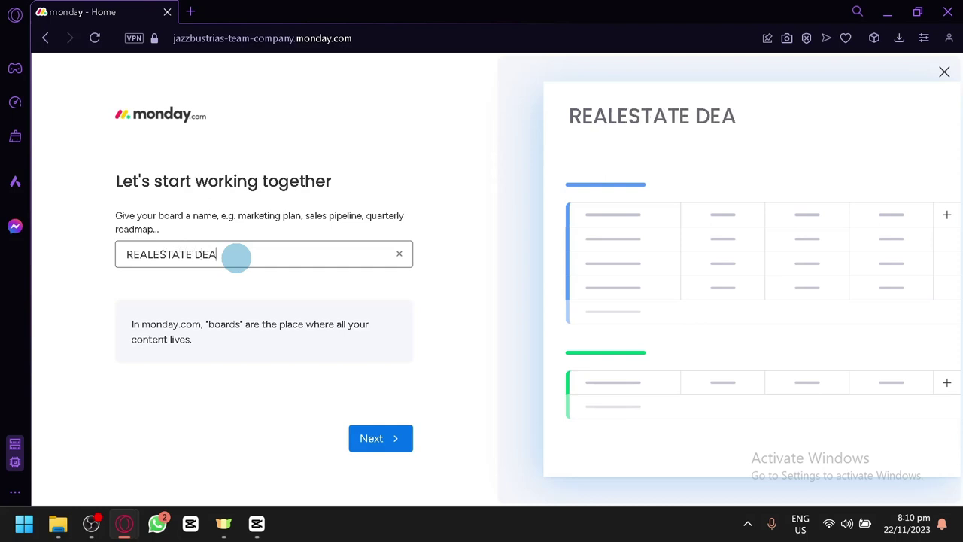
{"action": "left_click", "coordinate": [376, 437]}
{"action": "left_click", "coordinate": [376, 437]}
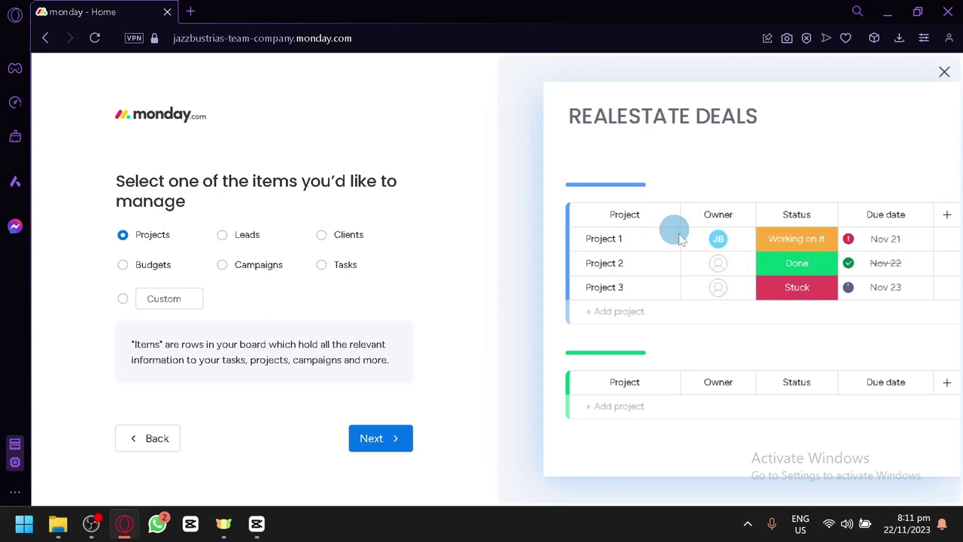
Preview Leads and Clients as items, then confirm Tasks as the board's items
{"action": "left_click", "coordinate": [223, 233]}
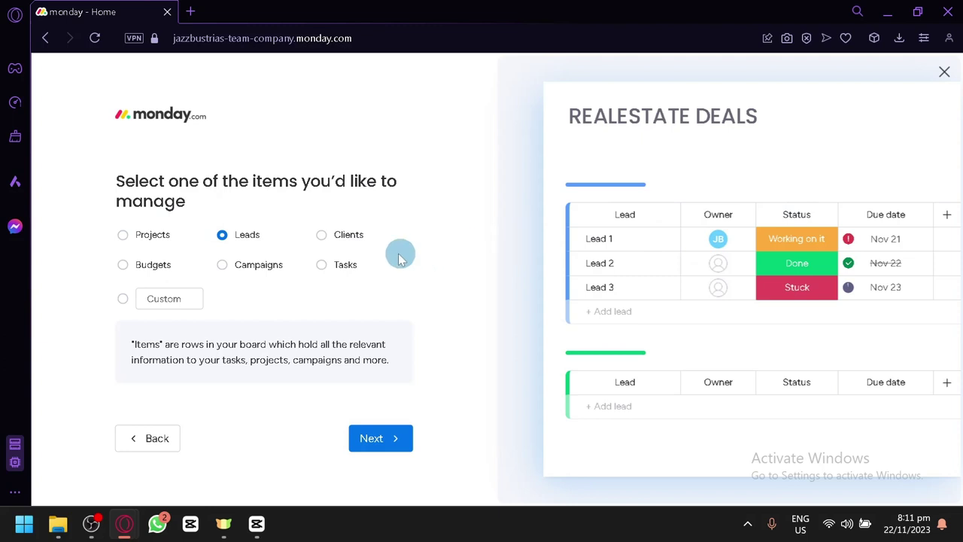
{"action": "left_click", "coordinate": [322, 235]}
{"action": "left_click", "coordinate": [322, 263]}
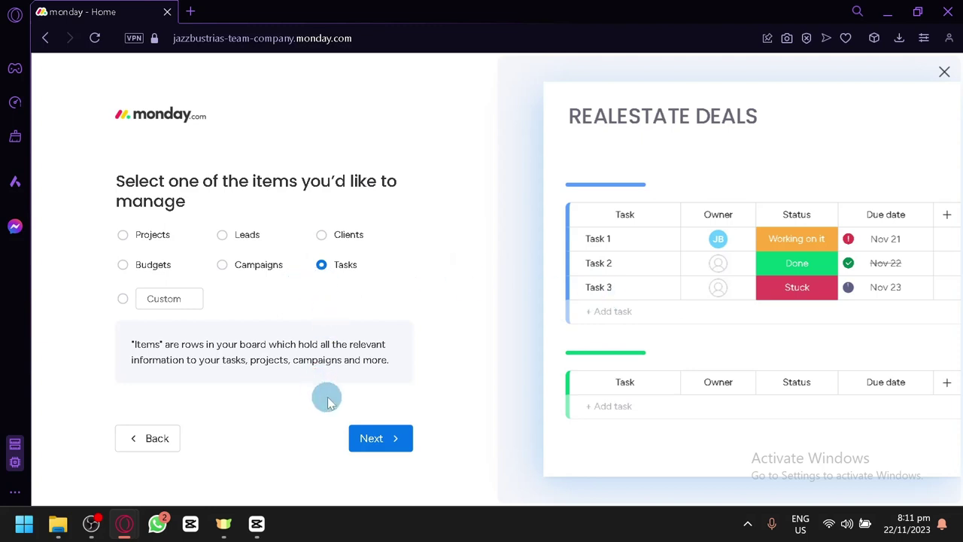
{"action": "left_click", "coordinate": [368, 436]}
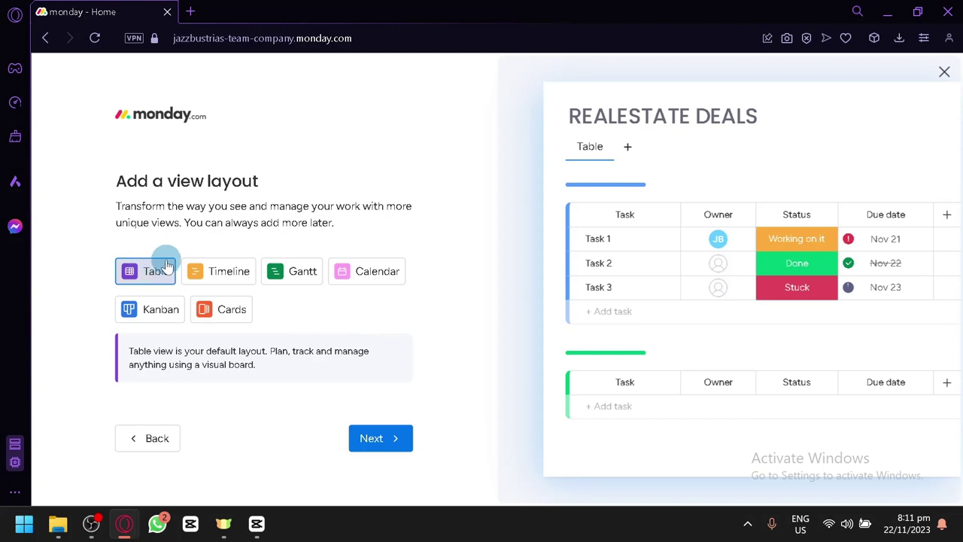
Preview the Timeline, Gantt, Calendar, Kanban and Cards layouts, then keep Table
{"action": "left_click", "coordinate": [215, 269]}
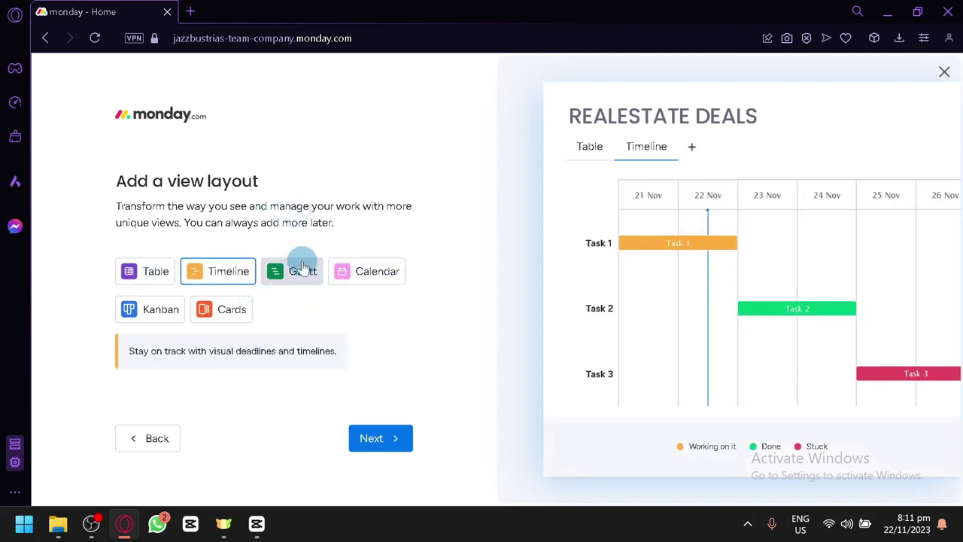
{"action": "left_click", "coordinate": [301, 269]}
{"action": "left_click", "coordinate": [345, 265]}
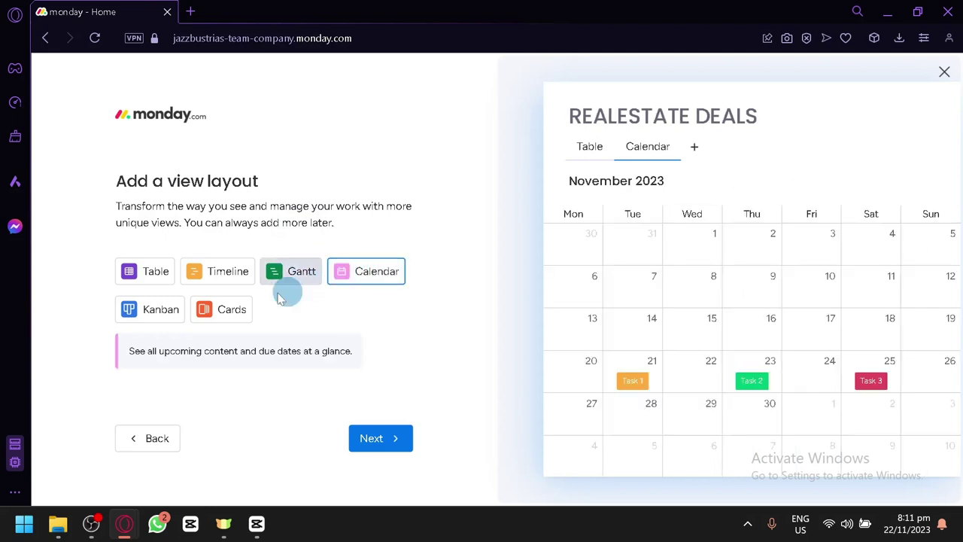
{"action": "left_click", "coordinate": [180, 304]}
{"action": "left_click", "coordinate": [227, 309]}
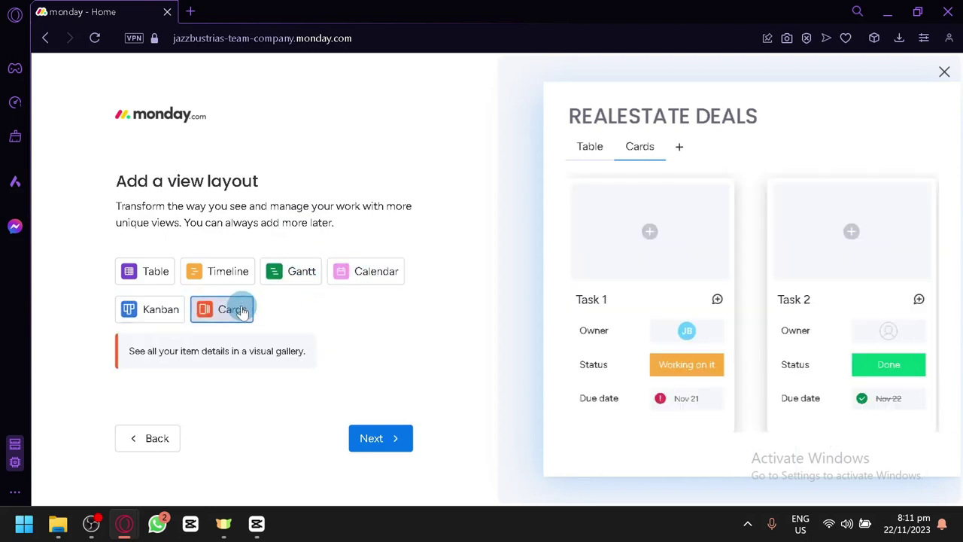
{"action": "left_click", "coordinate": [151, 279]}
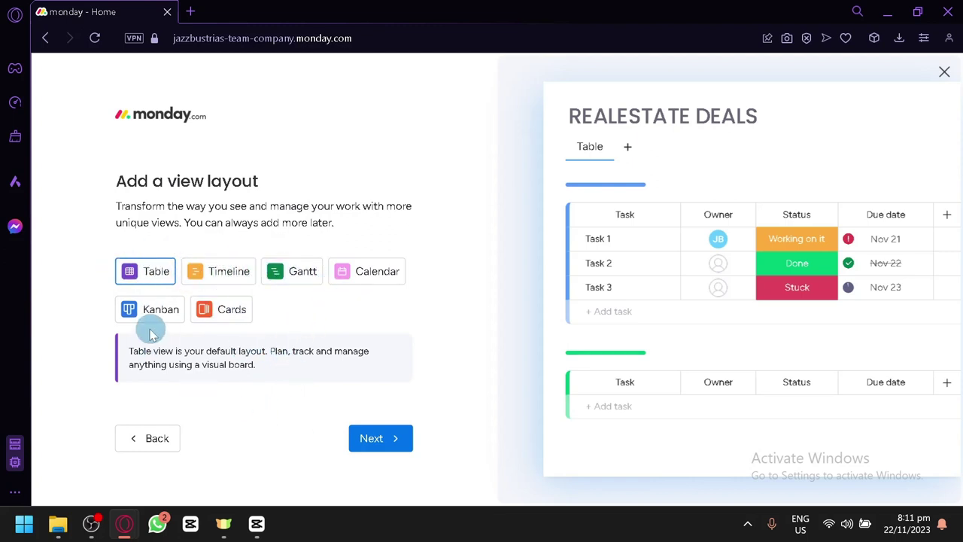
Rename the three tasks to Research property, Close deal with client and Buy Estate
{"action": "left_click", "coordinate": [363, 438]}
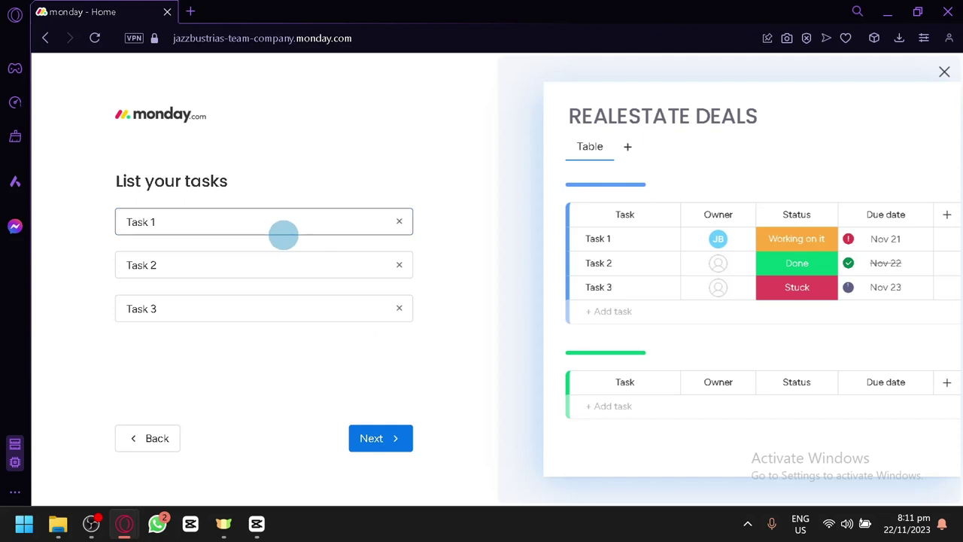
{"action": "left_click", "coordinate": [275, 234]}
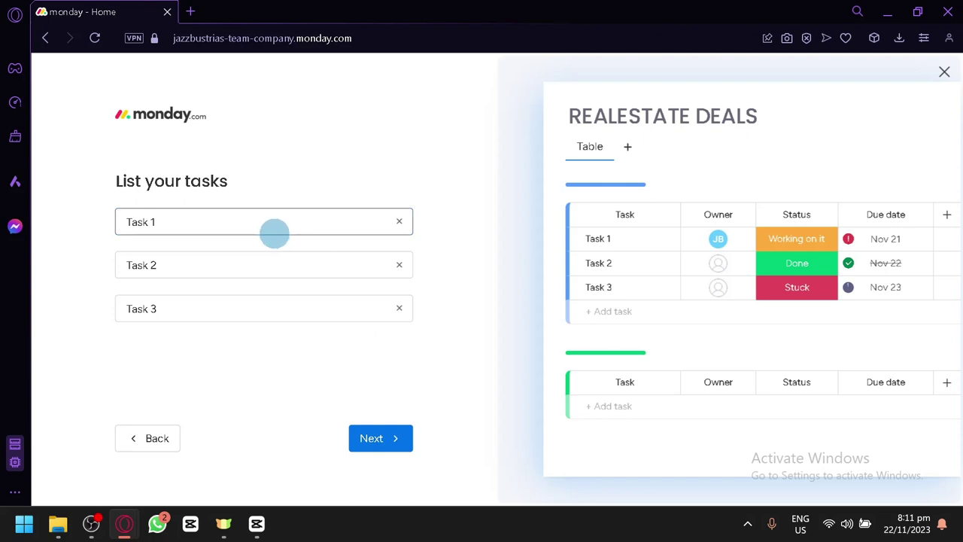
{"action": "left_click_drag", "start_coordinate": [266, 228], "coordinate": [108, 199]}
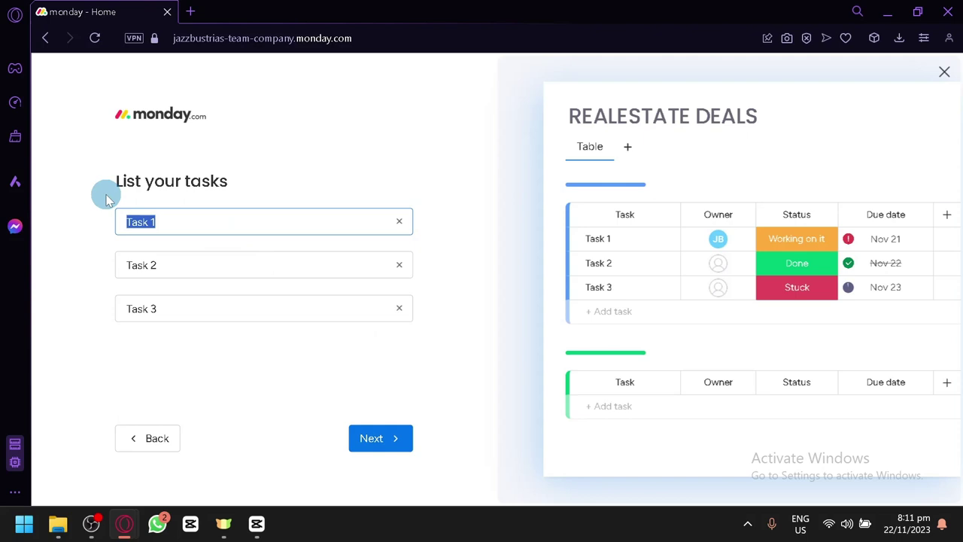
{"action": "type", "text": "Research property"}
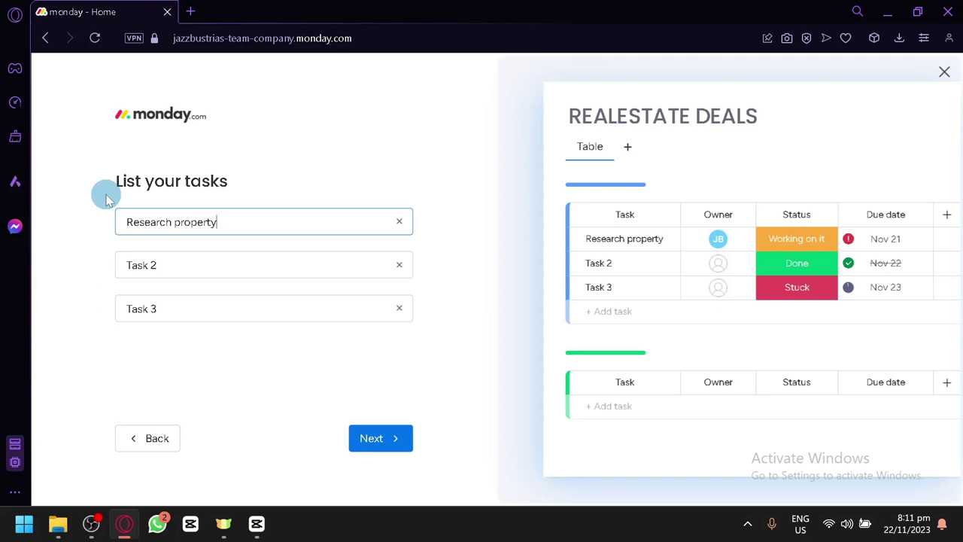
{"action": "left_click_drag", "start_coordinate": [167, 265], "coordinate": [111, 269]}
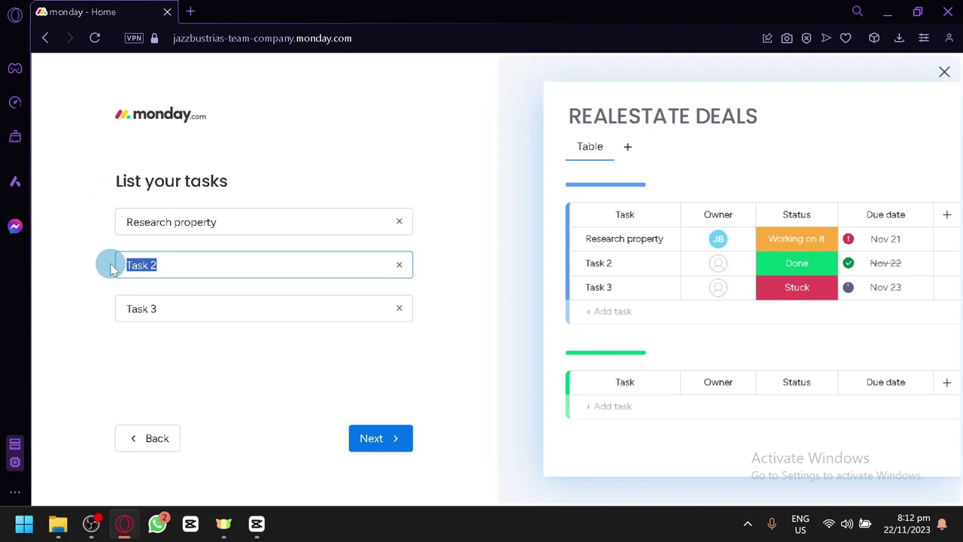
{"action": "type", "text": "Close deal with client"}
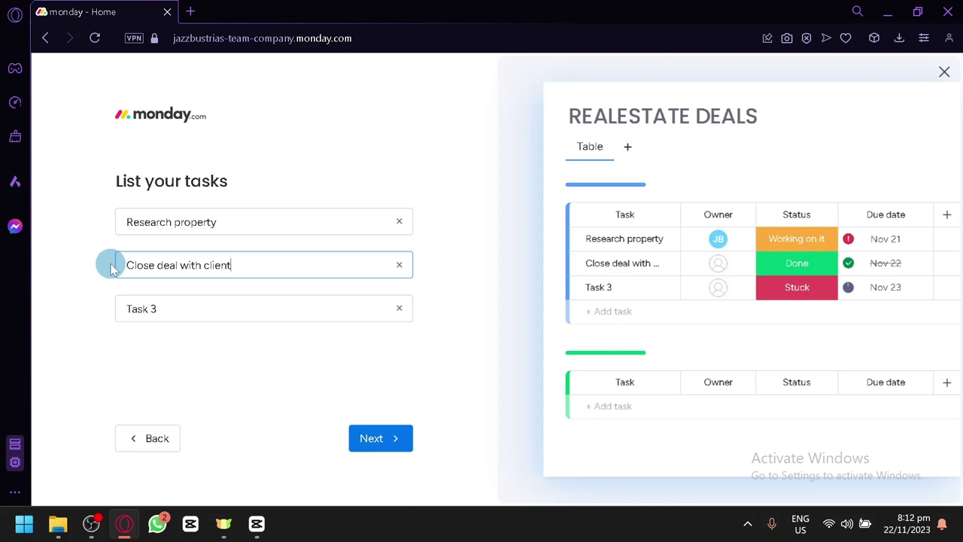
{"action": "left_click_drag", "start_coordinate": [185, 308], "coordinate": [105, 319]}
{"action": "key", "text": "BackSpace"}
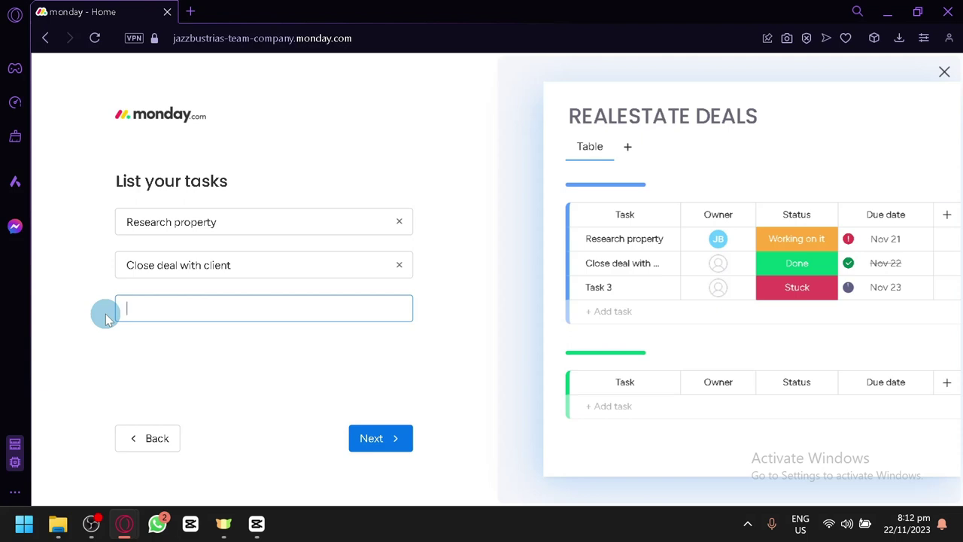
{"action": "type", "text": "Buy Estate"}
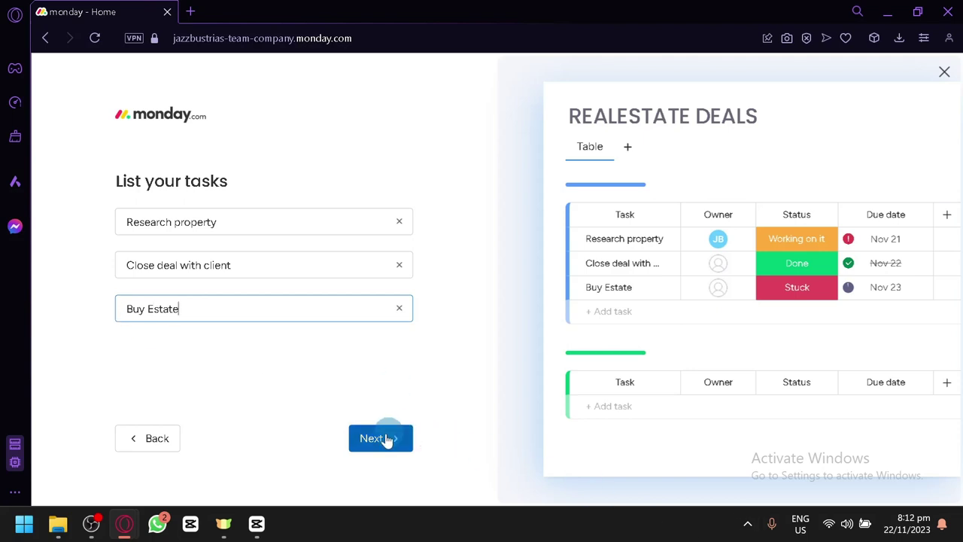
{"action": "left_click", "coordinate": [382, 442]}
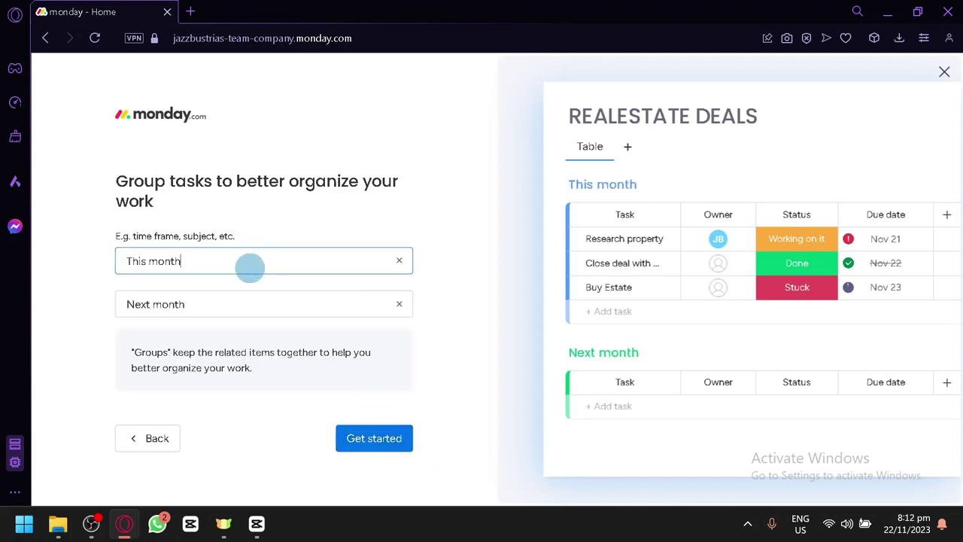
Rename groups 'This month' and 'Next month' to Deals and Clients, then create the board
{"action": "left_click", "coordinate": [242, 260]}
{"action": "left_click_drag", "start_coordinate": [242, 260], "coordinate": [127, 260]}
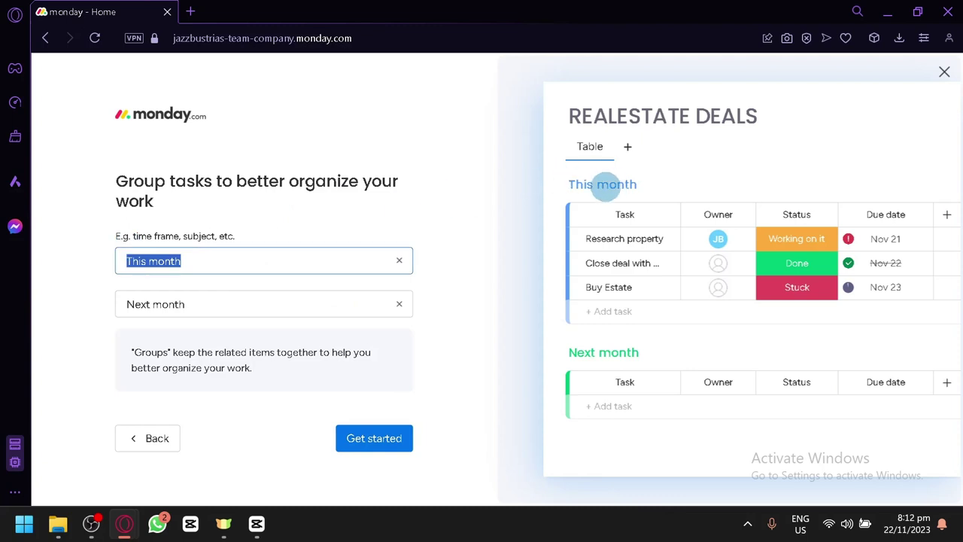
{"action": "left_click", "coordinate": [217, 262]}
{"action": "left_click", "coordinate": [236, 301]}
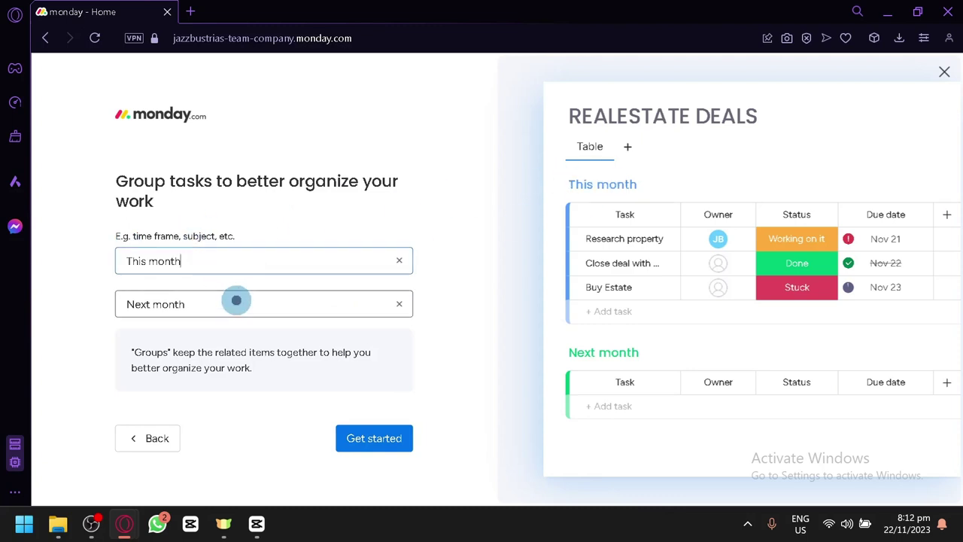
{"action": "left_click_drag", "start_coordinate": [225, 263], "coordinate": [129, 262]}
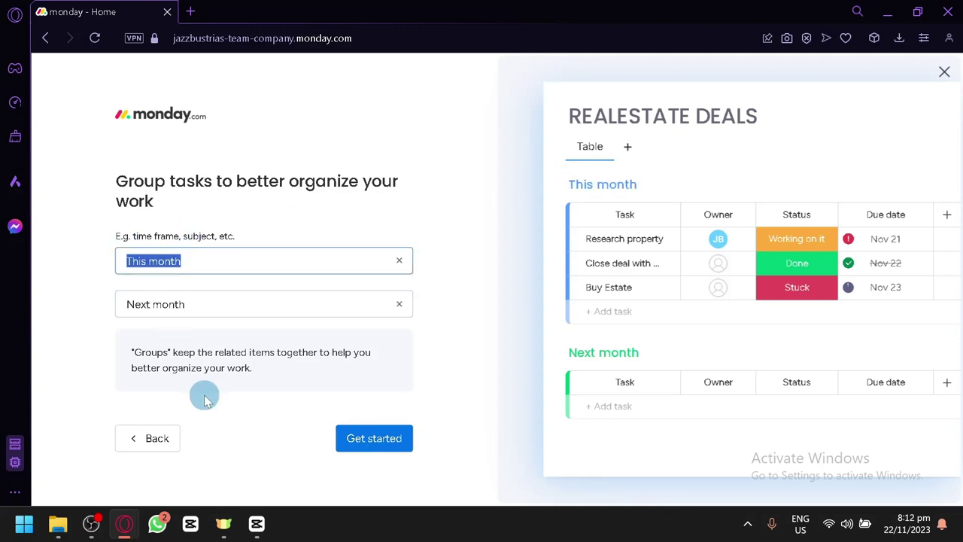
{"action": "type", "text": "Deals"}
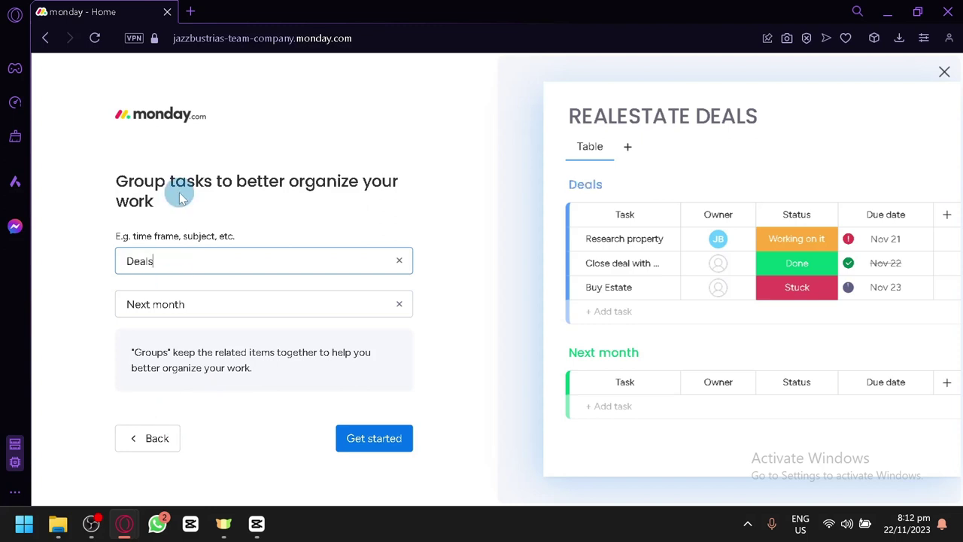
{"action": "left_click_drag", "start_coordinate": [204, 307], "coordinate": [82, 306]}
{"action": "type", "text": "Cu"}
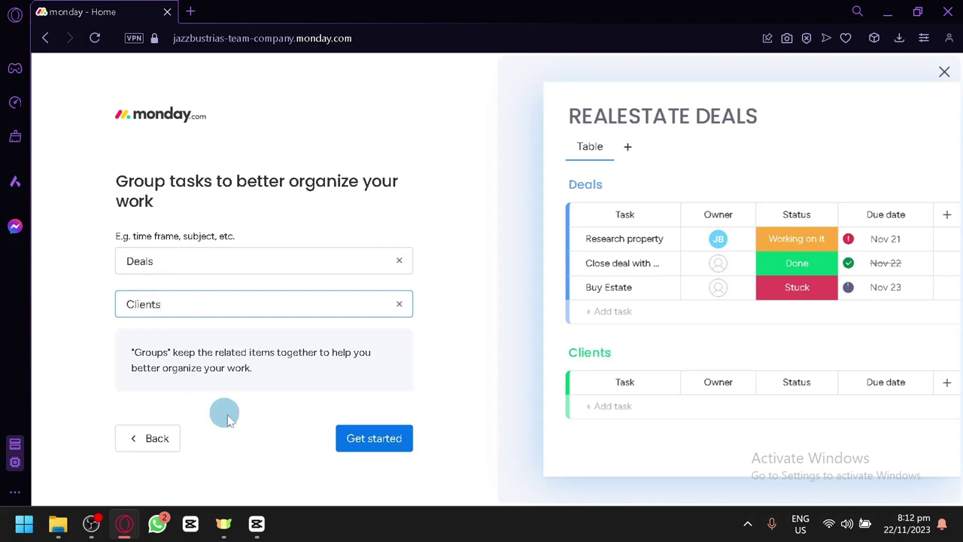
{"action": "left_click", "coordinate": [378, 436]}
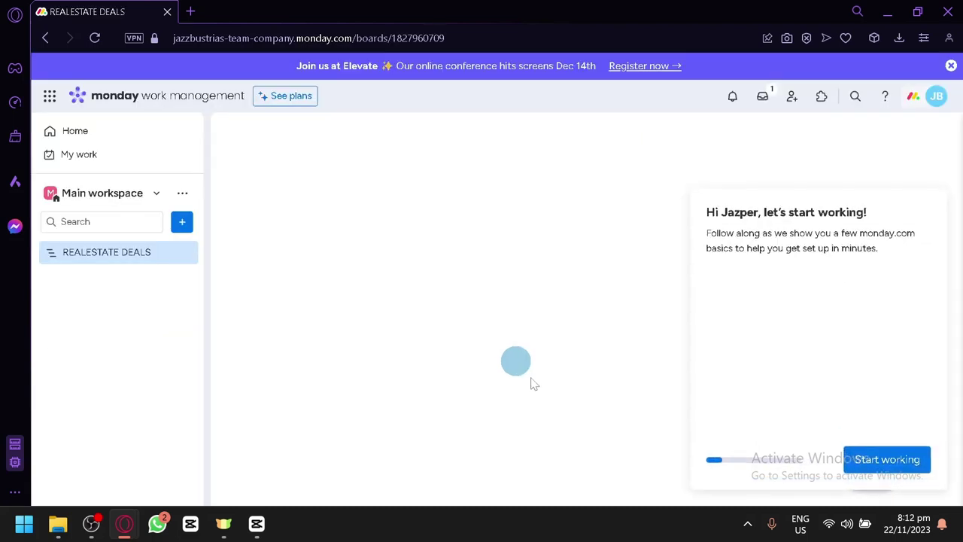
Close the welcome panel and scroll through the Deals and Clients groups
{"action": "left_click", "coordinate": [928, 204]}
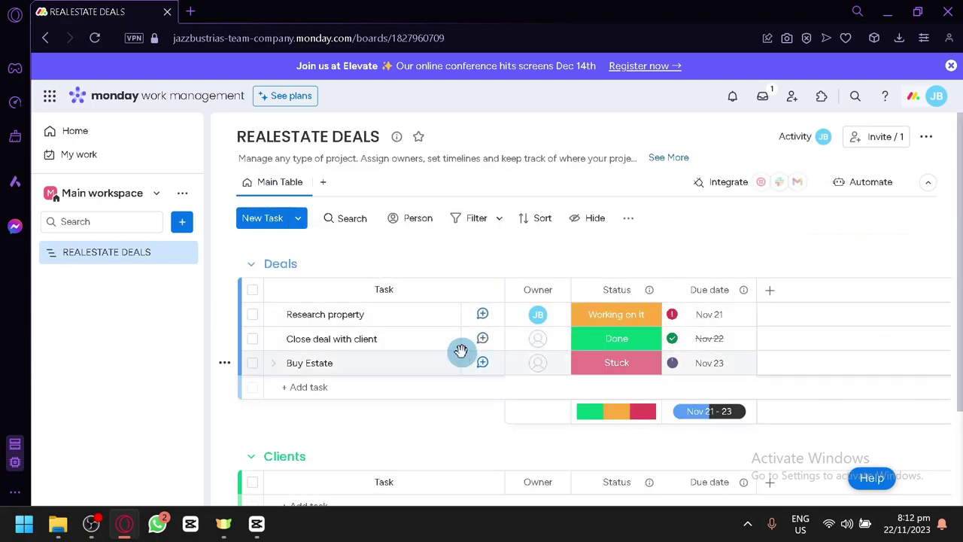
{"action": "scroll", "coordinate": [462, 351], "scroll_direction": "down", "scroll_amount": 2}
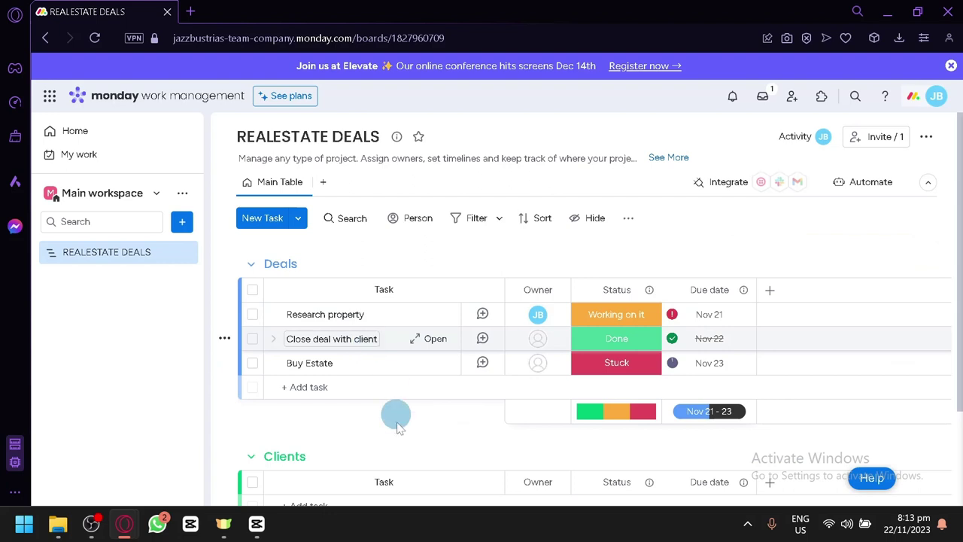
{"action": "scroll", "coordinate": [366, 384], "scroll_direction": "down", "scroll_amount": 2}
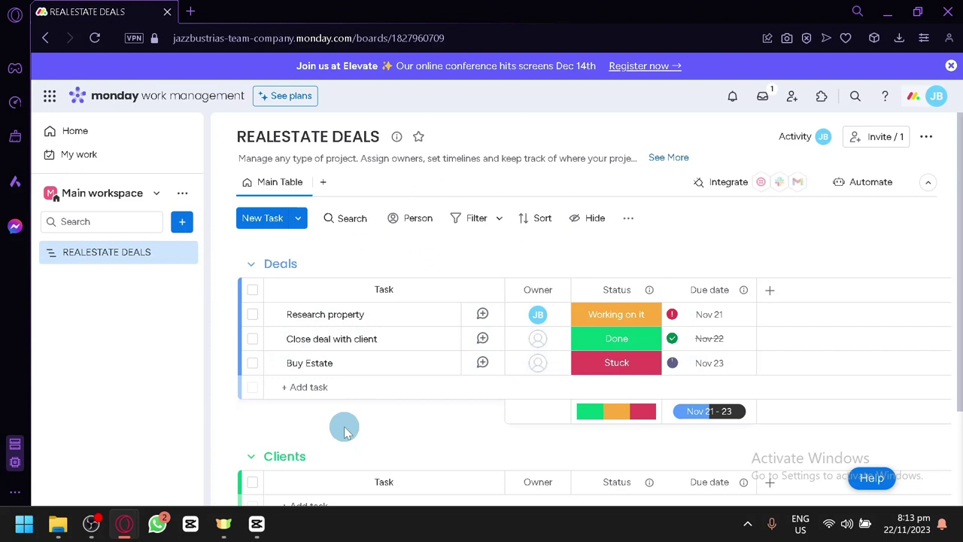
{"action": "scroll", "coordinate": [344, 431], "scroll_direction": "down", "scroll_amount": 2}
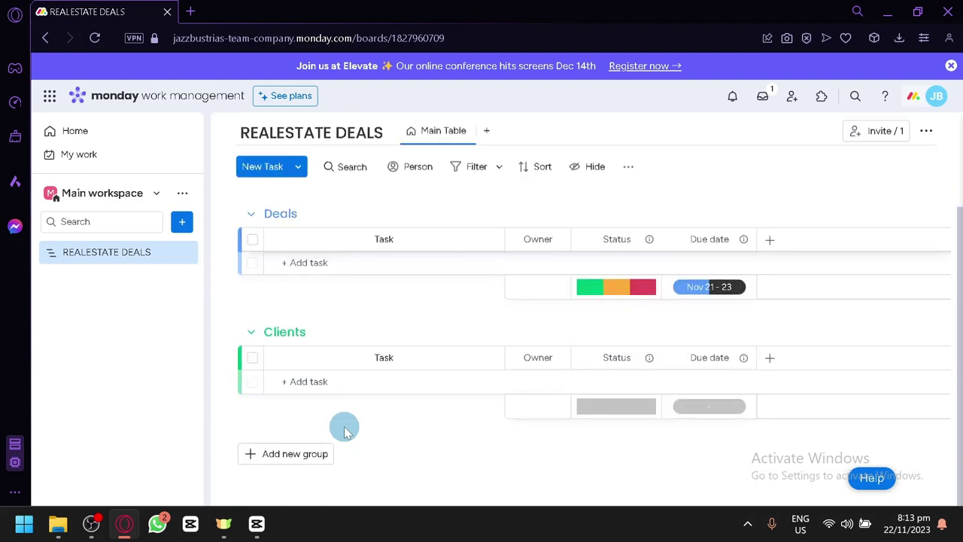
{"action": "scroll", "coordinate": [344, 431], "scroll_direction": "up", "scroll_amount": 2}
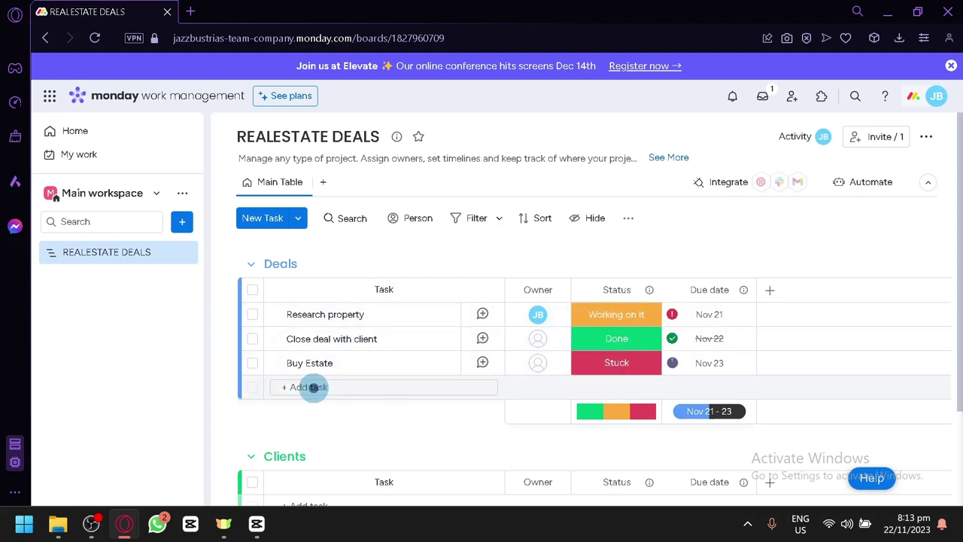
Add a fourth Deals task named 'New task', which gets Not Started status
{"action": "left_click", "coordinate": [313, 386]}
{"action": "type", "text": "New"}
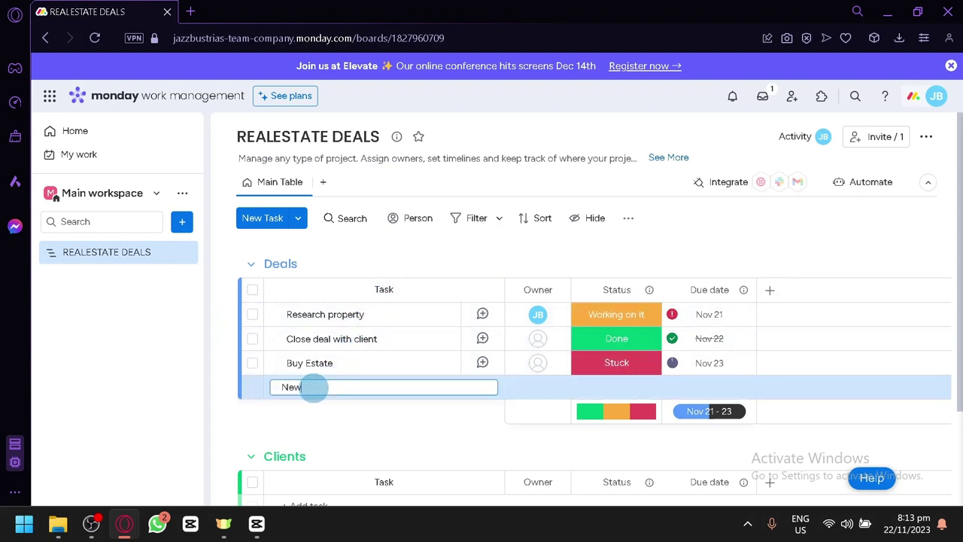
{"action": "type", "text": " ta"}
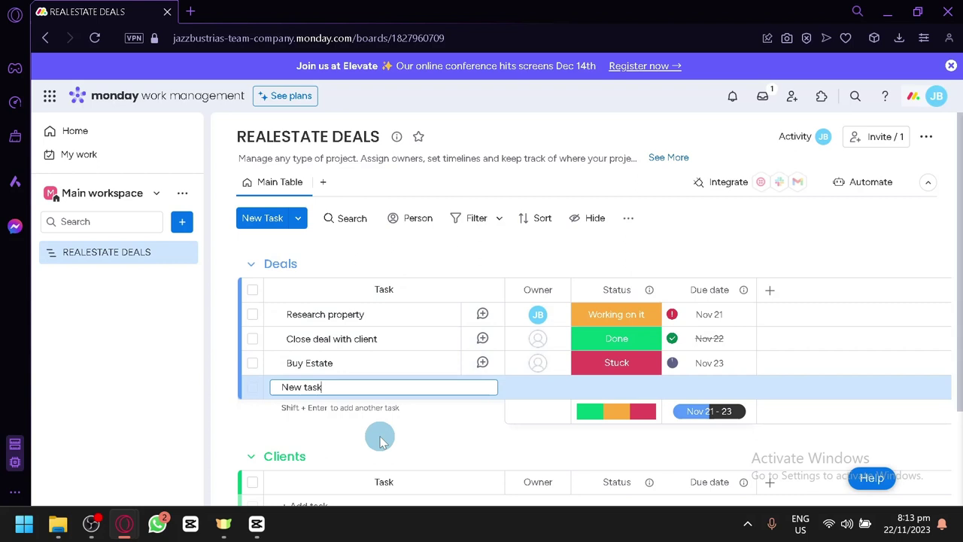
{"action": "type", "text": "sk"}
{"action": "key", "text": "Return"}
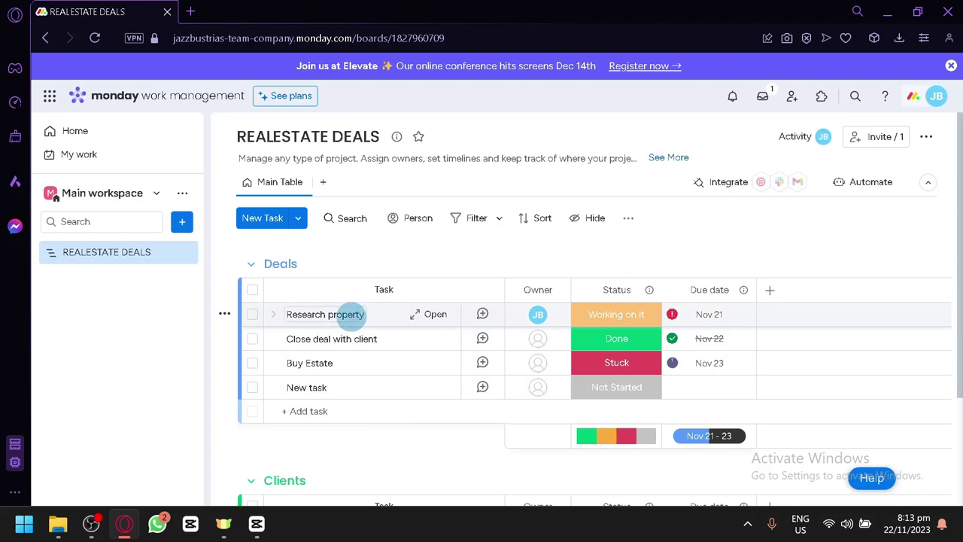
Review the Research property updates page, then start dragging the Deals group header
{"action": "left_click", "coordinate": [416, 316]}
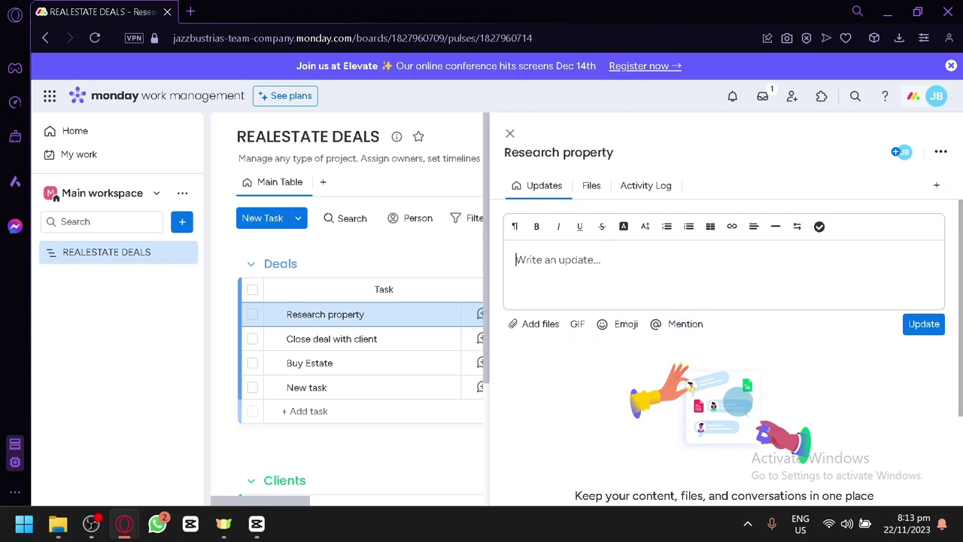
{"action": "scroll", "coordinate": [761, 427], "scroll_direction": "down", "scroll_amount": 2}
{"action": "scroll", "coordinate": [761, 427], "scroll_direction": "up", "scroll_amount": 2}
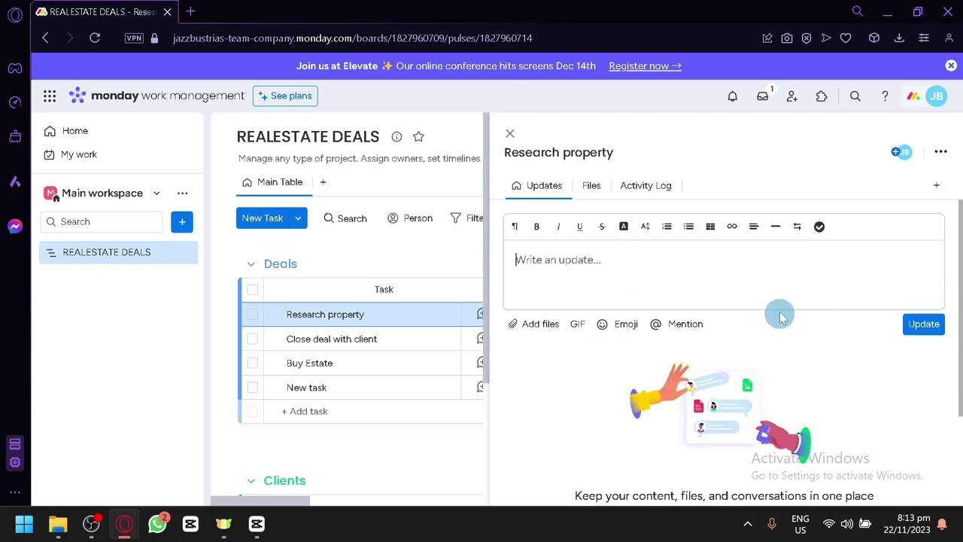
{"action": "left_click_drag", "start_coordinate": [415, 262], "coordinate": [225, 269]}
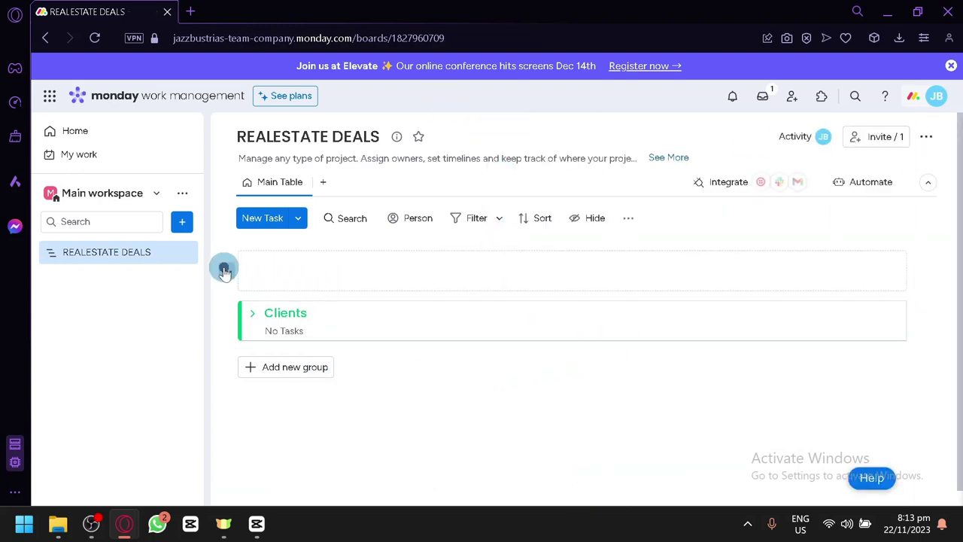
Add a new group below Clients and reload the board page
{"action": "left_click", "coordinate": [227, 270]}
{"action": "left_click", "coordinate": [524, 329]}
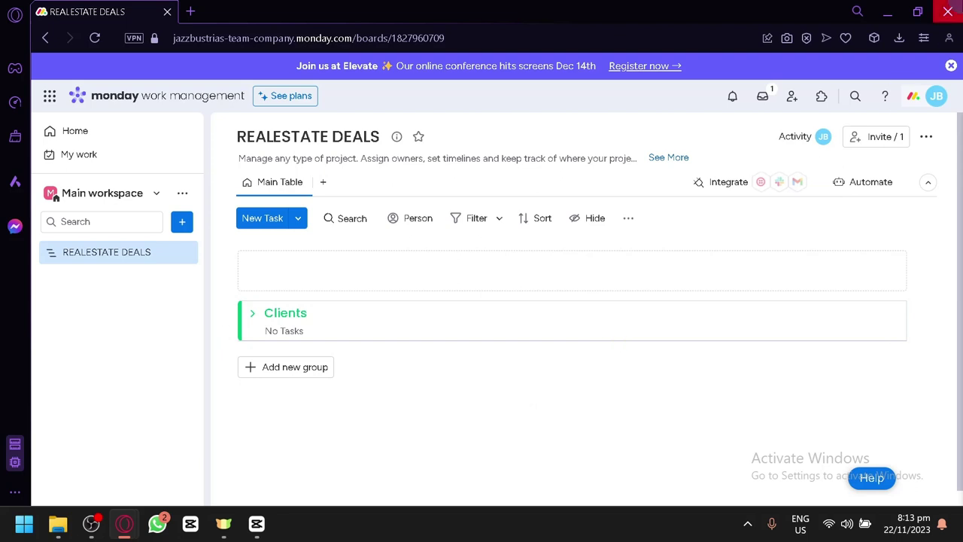
{"action": "left_click", "coordinate": [279, 368]}
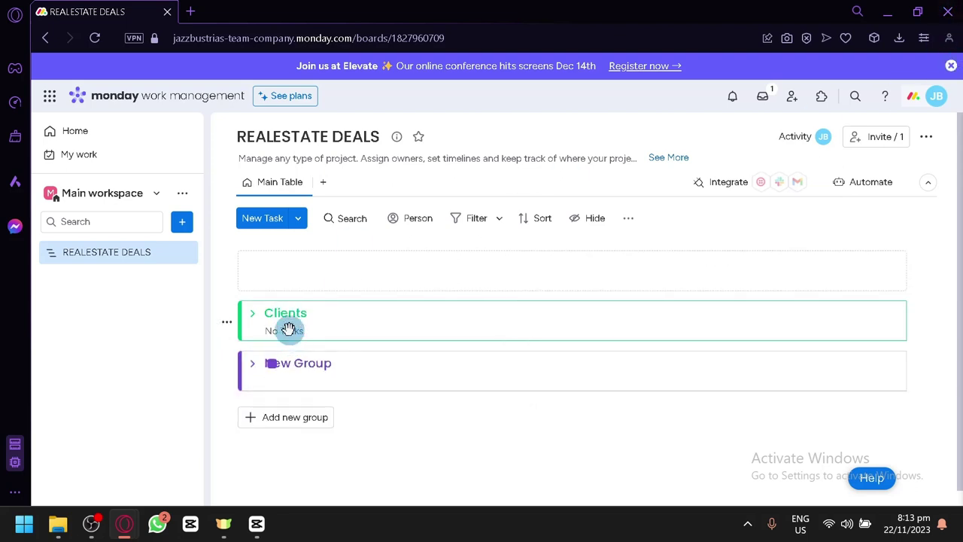
{"action": "left_click", "coordinate": [94, 37]}
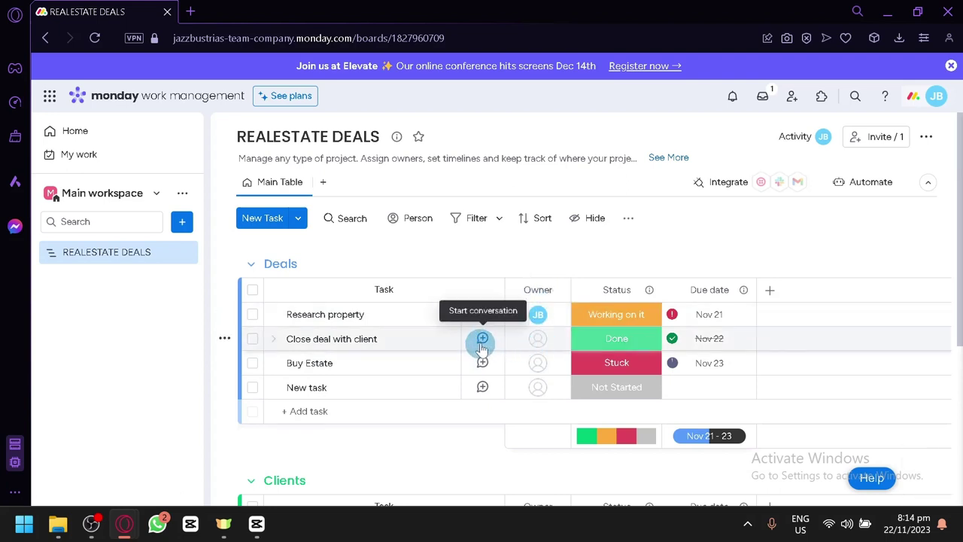
Add a Numbers column to the REALESTATE DEALS board
{"action": "left_click", "coordinate": [629, 316]}
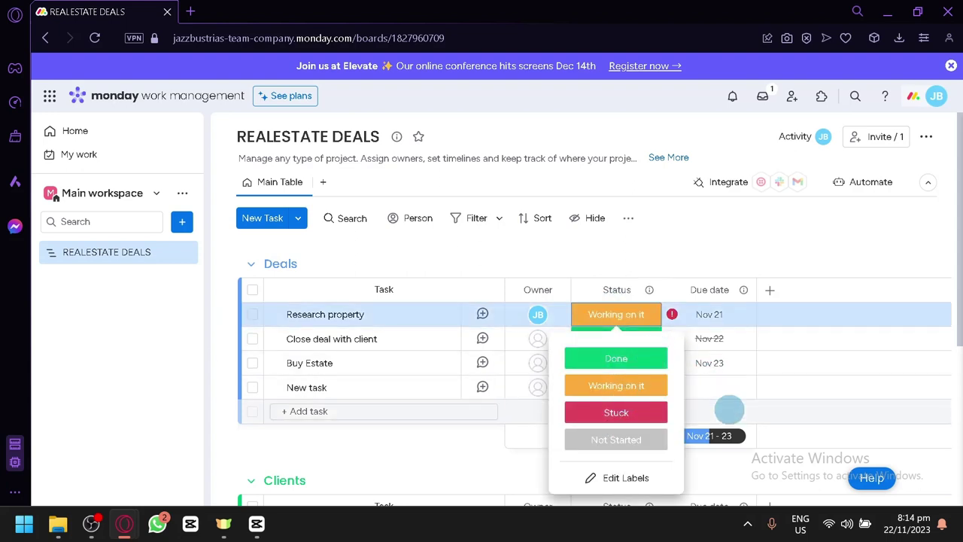
{"action": "left_click", "coordinate": [730, 409]}
{"action": "left_click", "coordinate": [766, 291]}
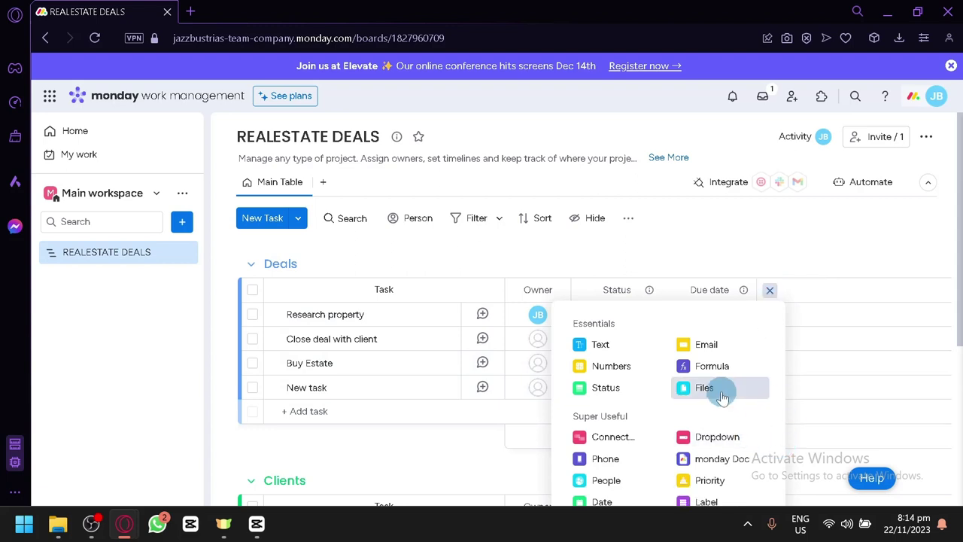
{"action": "left_click", "coordinate": [639, 366]}
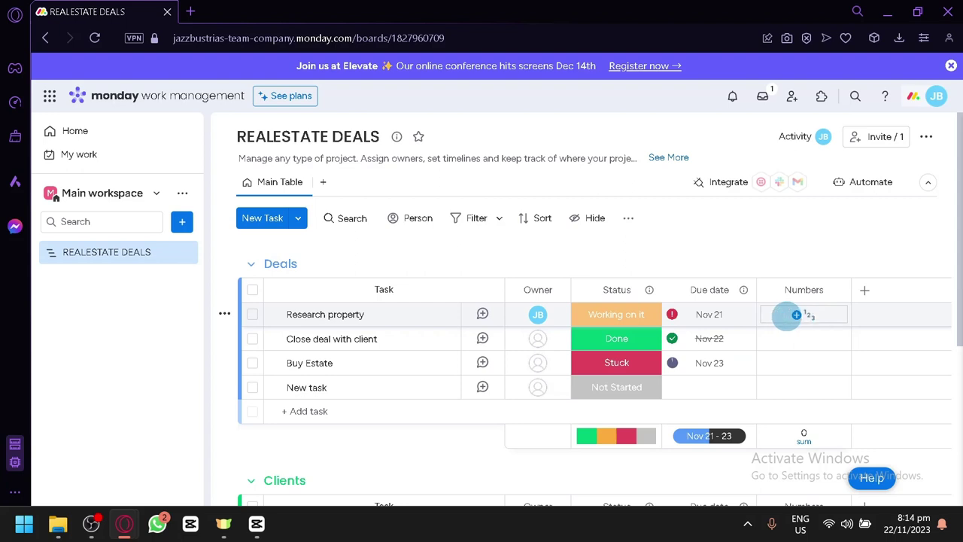
Enter $1,000,000 for Research property and check the Numbers values across the groups
{"action": "left_click", "coordinate": [786, 314]}
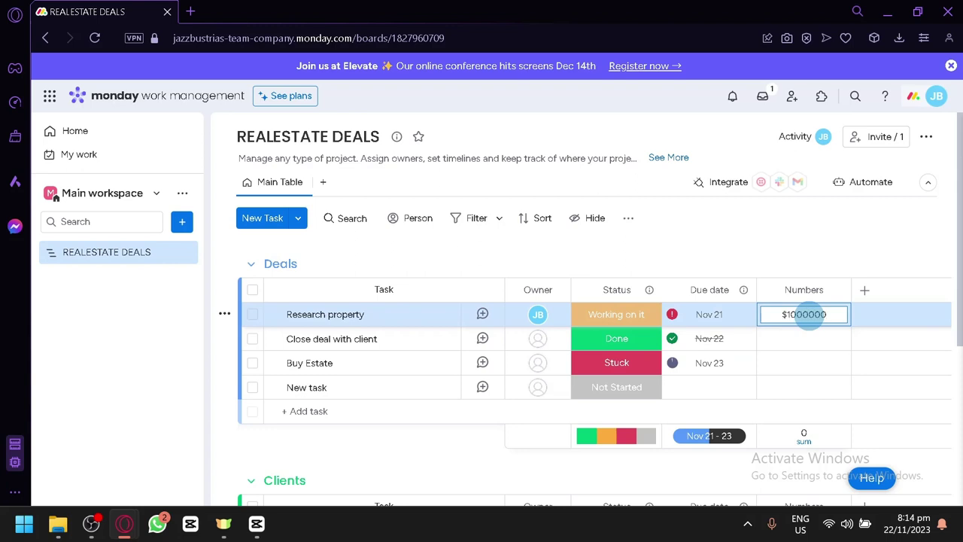
{"action": "left_click", "coordinate": [802, 226]}
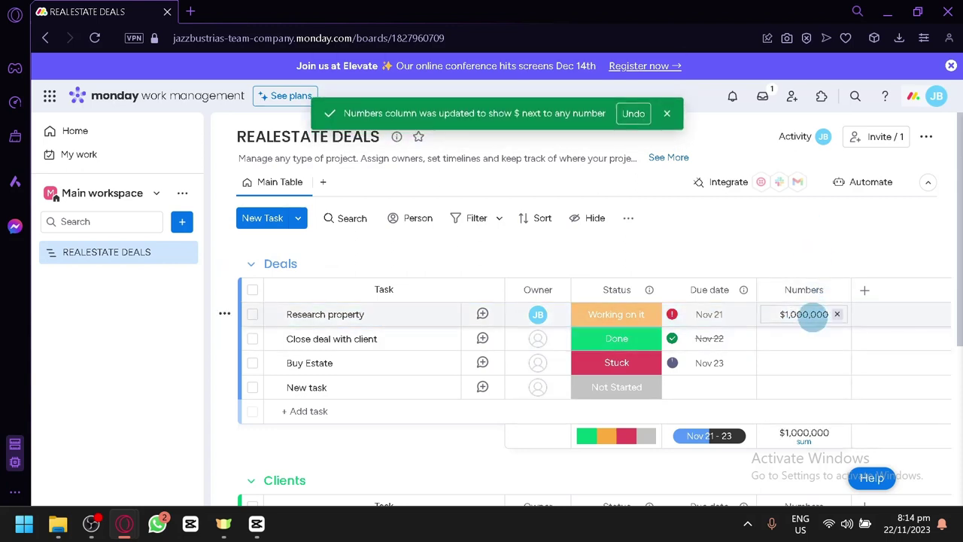
{"action": "scroll", "coordinate": [805, 324], "scroll_direction": "down", "scroll_amount": 1}
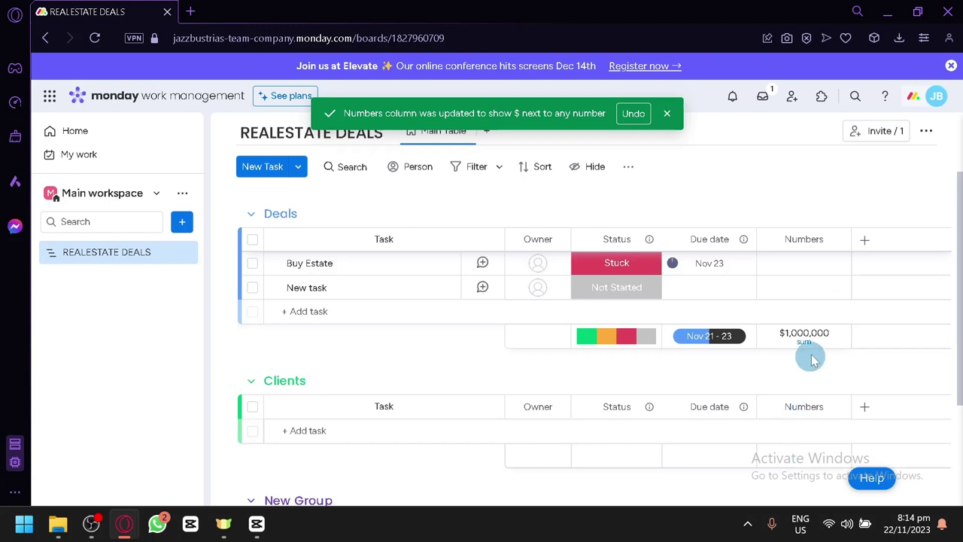
{"action": "scroll", "coordinate": [806, 354], "scroll_direction": "up", "scroll_amount": 1}
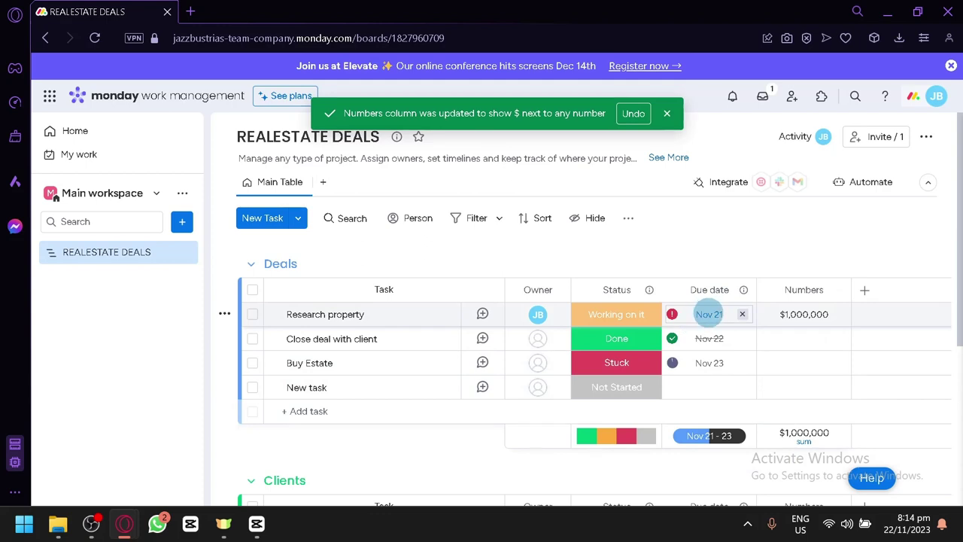
{"action": "scroll", "coordinate": [708, 314], "scroll_direction": "down", "scroll_amount": 4}
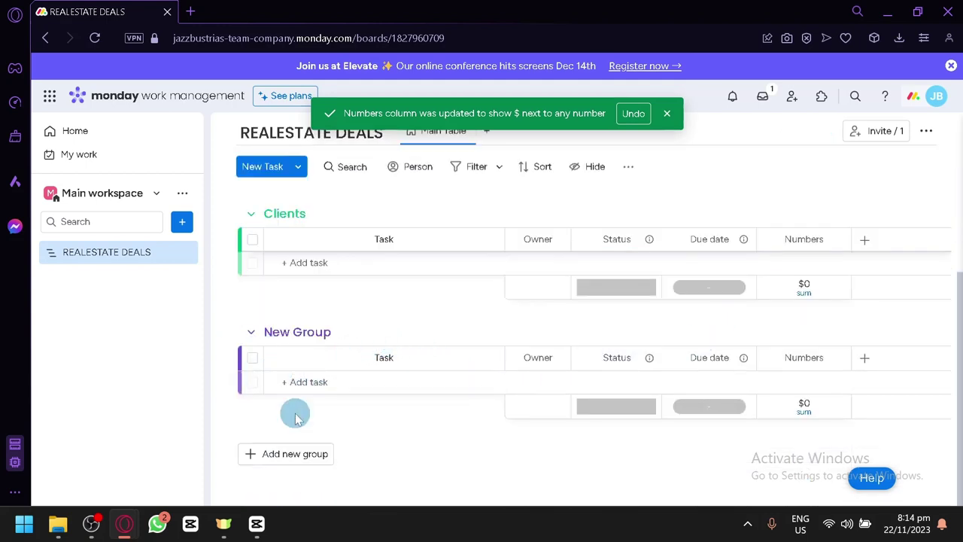
{"action": "scroll", "coordinate": [444, 391], "scroll_direction": "up", "scroll_amount": 4}
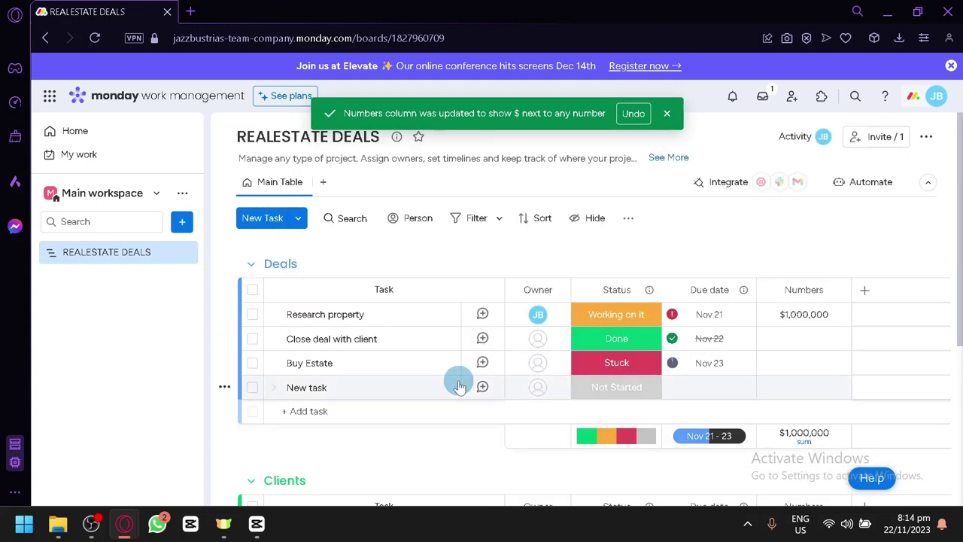
Add a Gantt view and collapse its task list to widen the timeline
{"action": "left_click", "coordinate": [324, 184]}
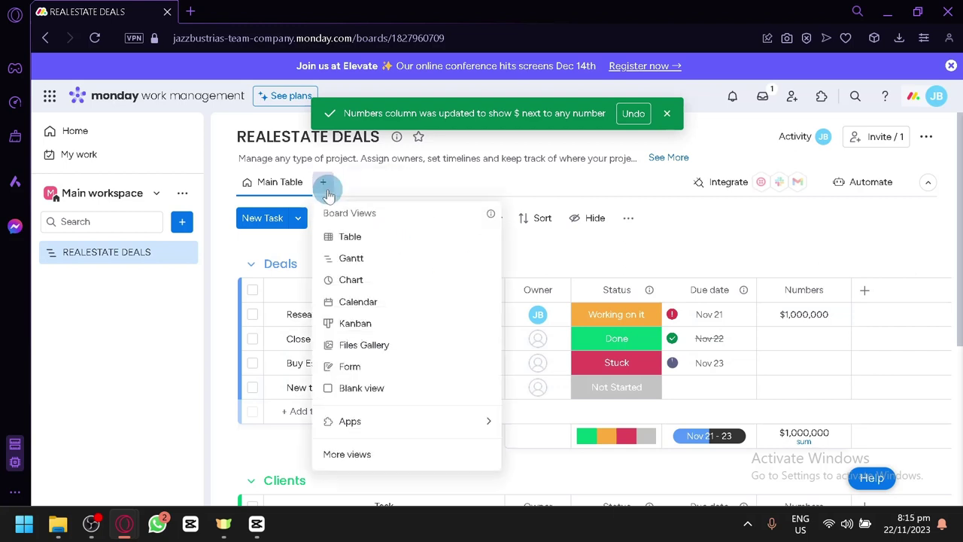
{"action": "left_click", "coordinate": [381, 259]}
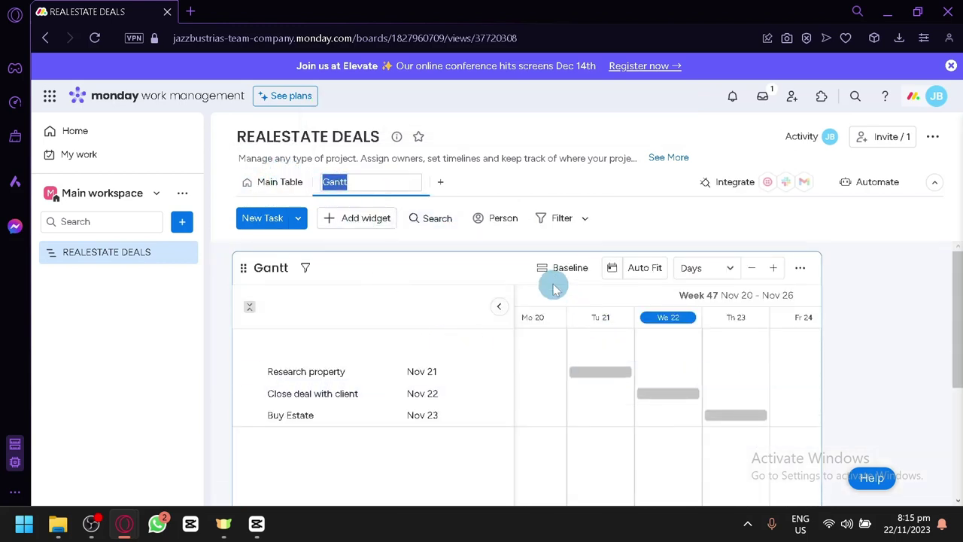
{"action": "left_click", "coordinate": [538, 264]}
{"action": "left_click", "coordinate": [381, 224]}
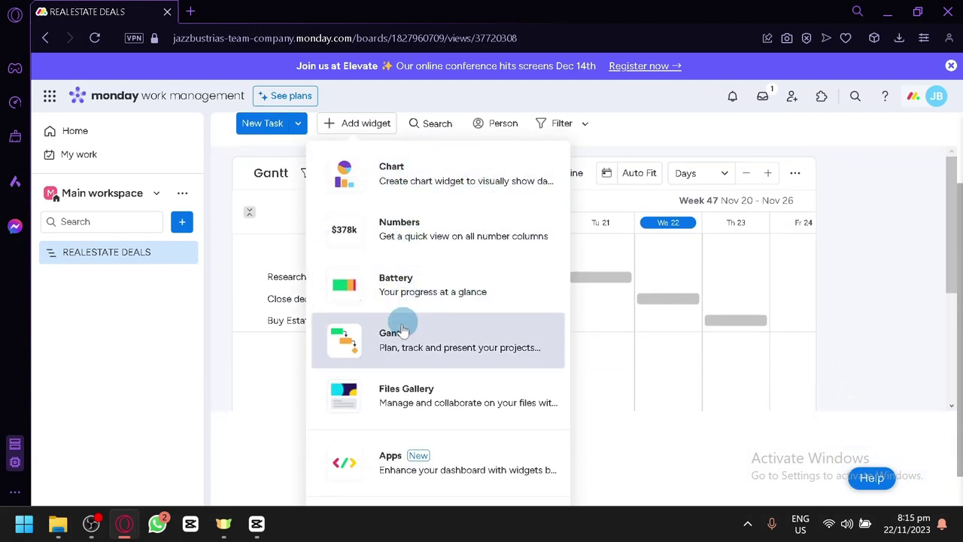
{"action": "scroll", "coordinate": [871, 334], "scroll_direction": "up", "scroll_amount": 1}
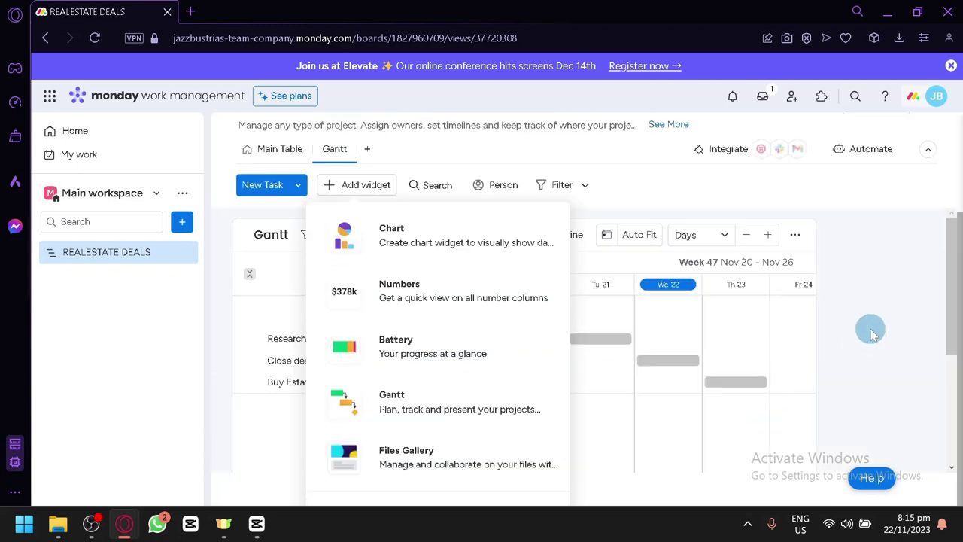
{"action": "scroll", "coordinate": [870, 334], "scroll_direction": "up", "scroll_amount": 1}
{"action": "scroll", "coordinate": [504, 308], "scroll_direction": "down", "scroll_amount": 1}
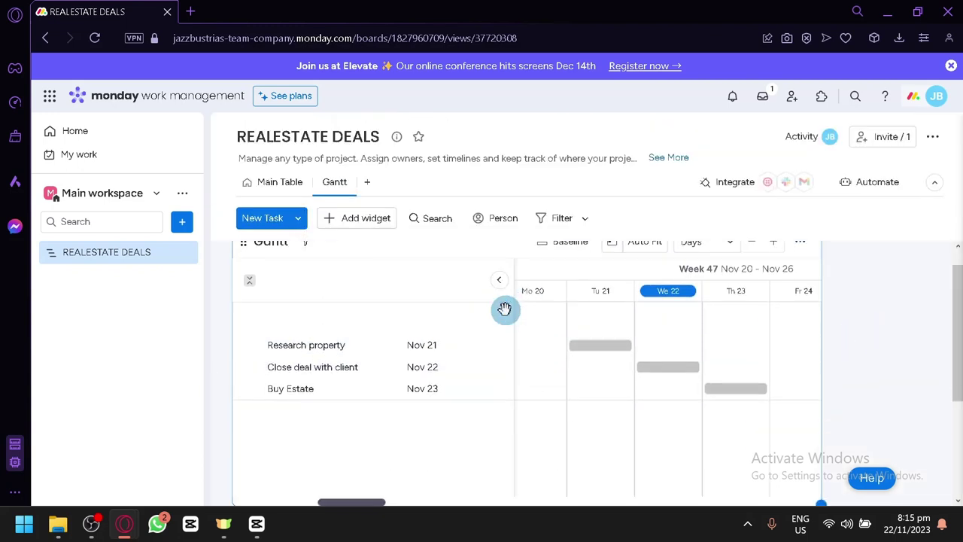
{"action": "left_click", "coordinate": [500, 278]}
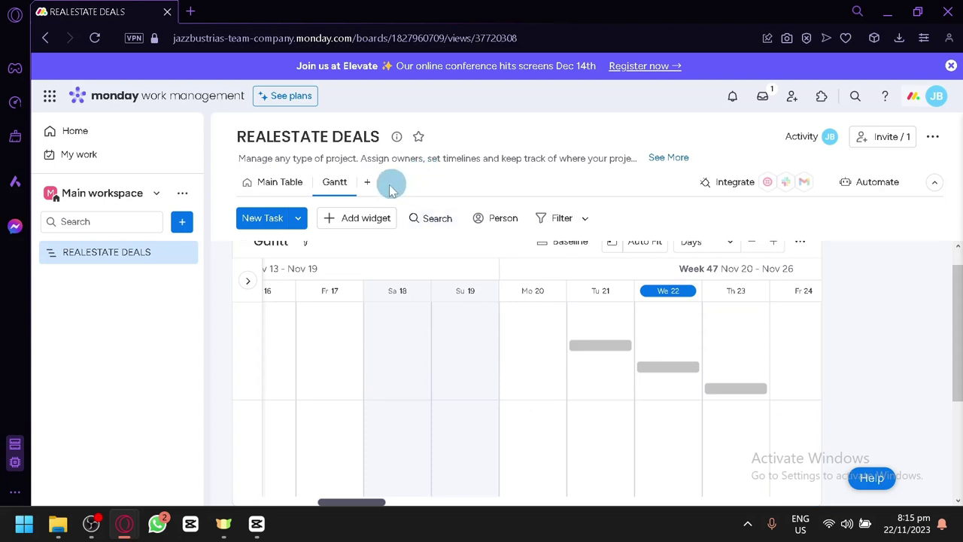
Add a Kanban view grouping tasks by status
{"action": "left_click", "coordinate": [347, 187]}
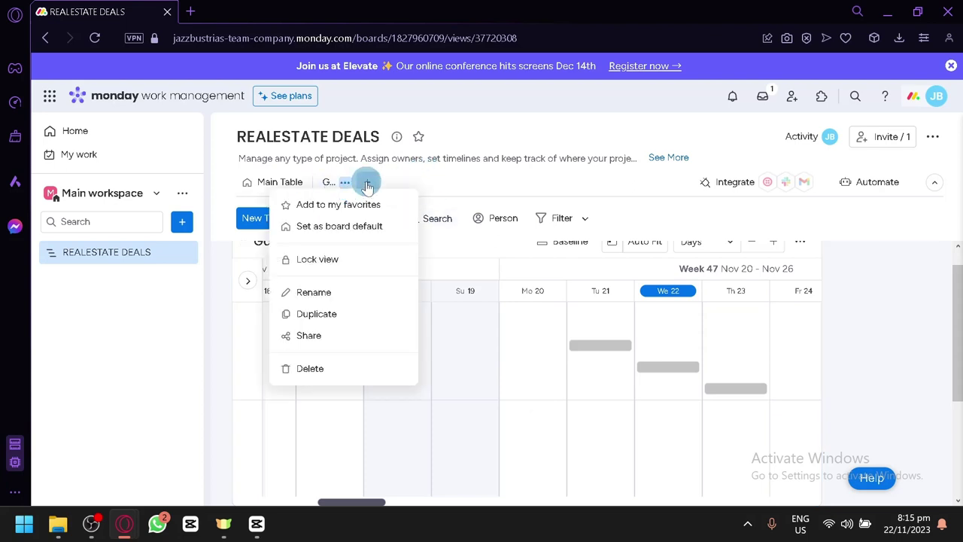
{"action": "left_click", "coordinate": [366, 181]}
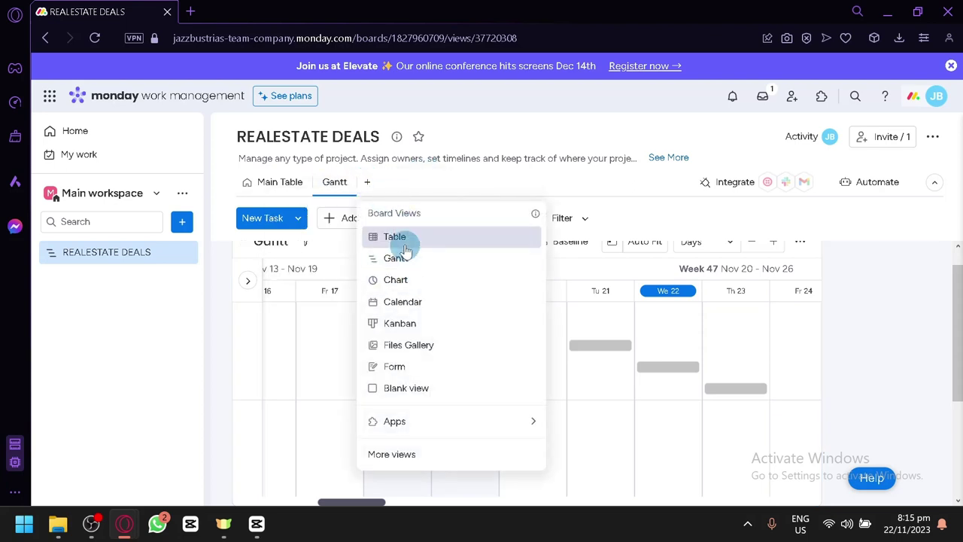
{"action": "left_click", "coordinate": [406, 323]}
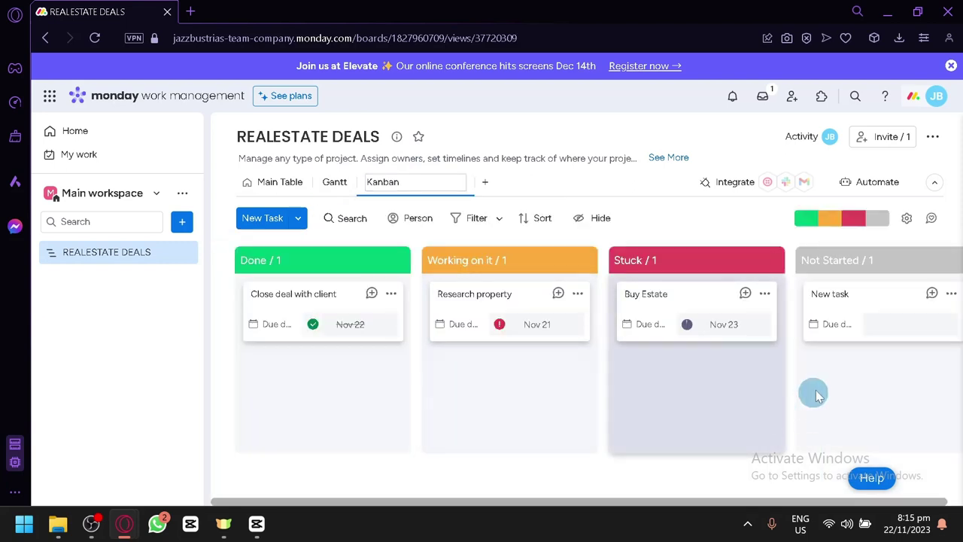
On the Main Table, rename the Research property task to 'Property 1'
{"action": "left_click", "coordinate": [272, 182]}
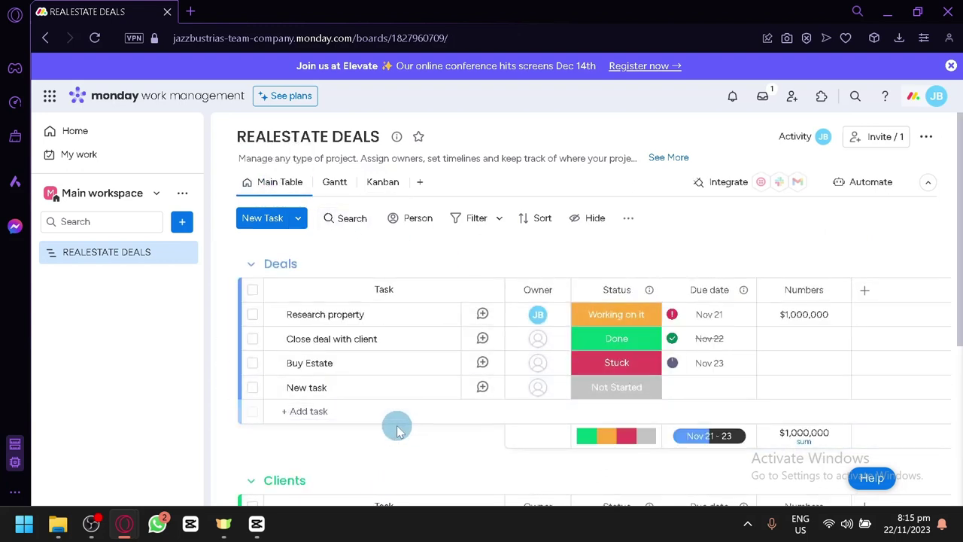
{"action": "left_click", "coordinate": [335, 320]}
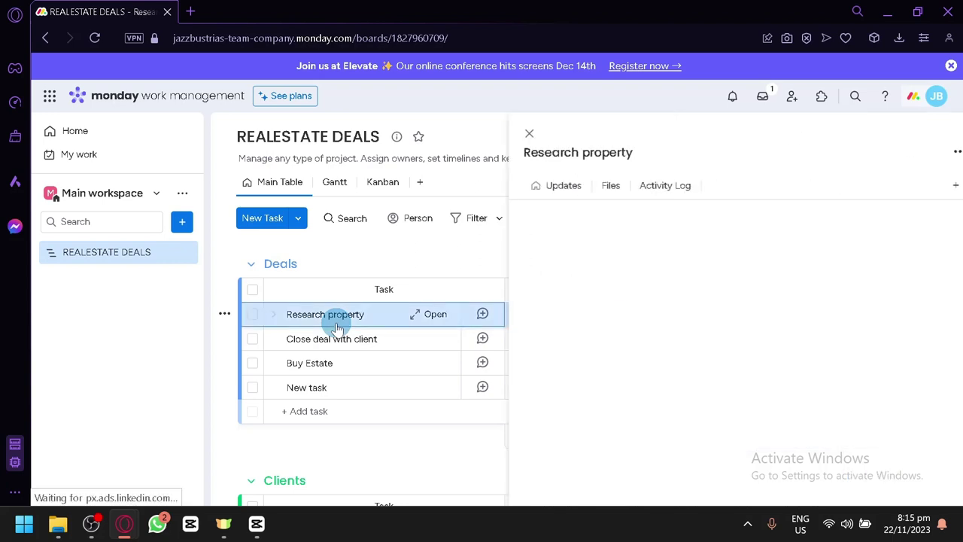
{"action": "left_click", "coordinate": [512, 137]}
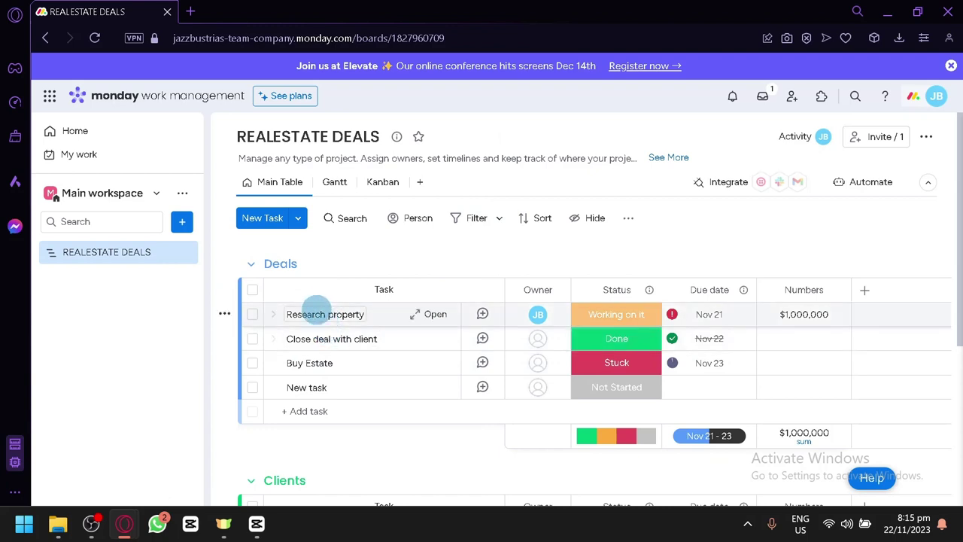
{"action": "left_click", "coordinate": [316, 314]}
{"action": "key", "text": "ctrl+a"}
{"action": "type", "text": "P"}
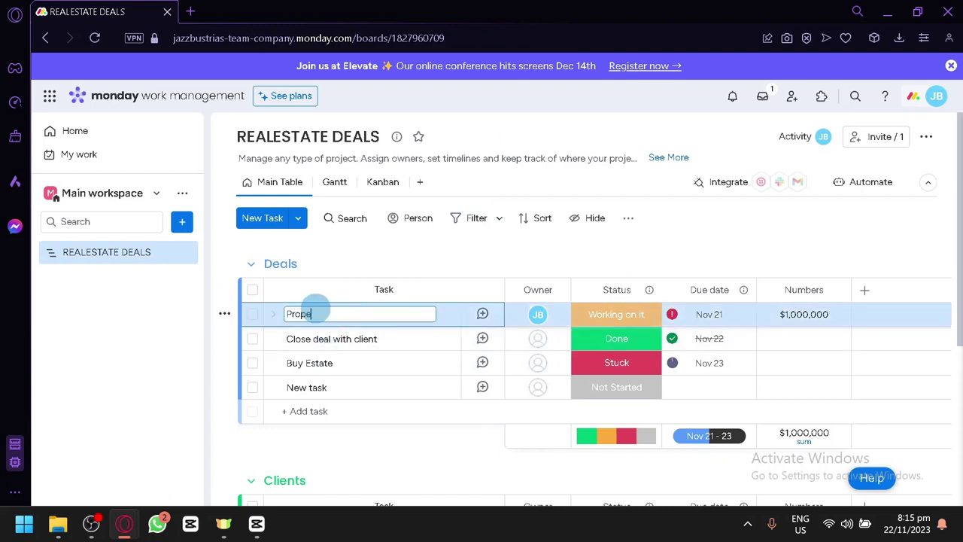
{"action": "type", "text": "roperty 1"}
{"action": "key", "text": "Return"}
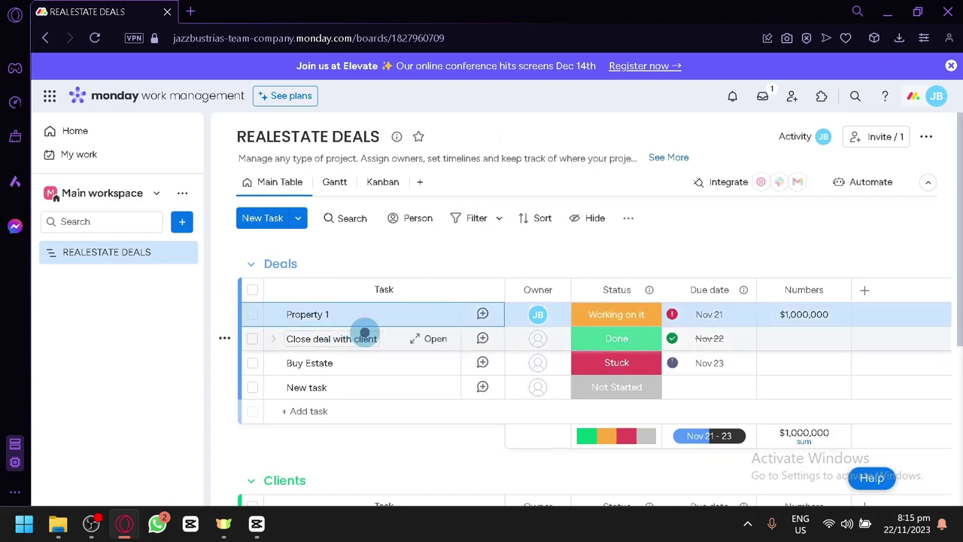
Rename the Close deal with client task to 'Properly 2' using the spelling suggestion
{"action": "double_click", "coordinate": [365, 331]}
{"action": "key", "text": "ctrl+a"}
{"action": "type", "text": "Porp"}
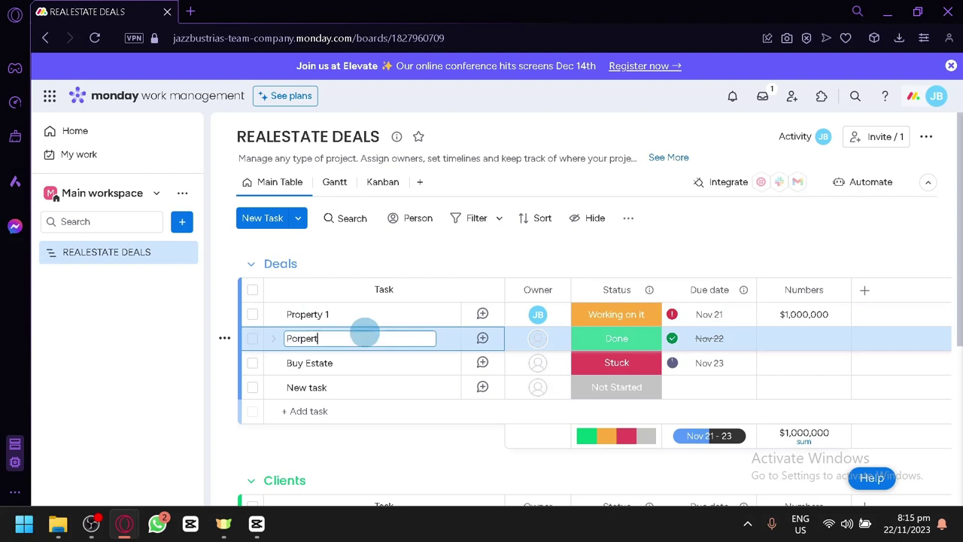
{"action": "type", "text": "erty 2"}
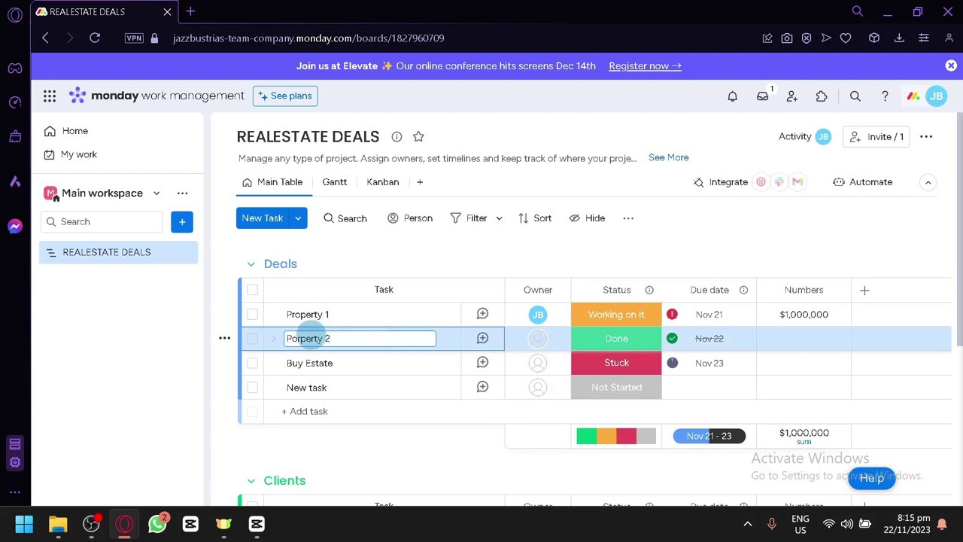
{"action": "right_click", "coordinate": [320, 340]}
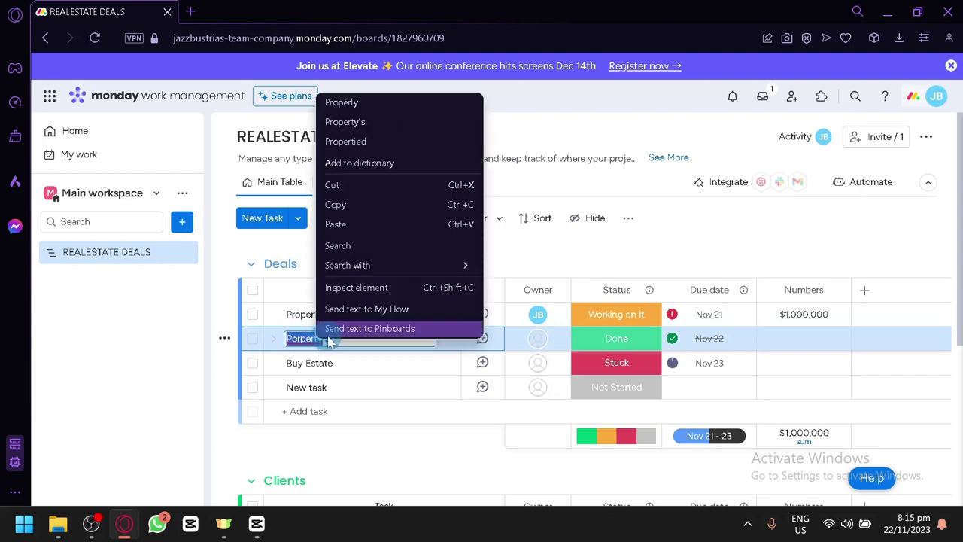
{"action": "left_click", "coordinate": [405, 105]}
{"action": "left_click", "coordinate": [495, 499]}
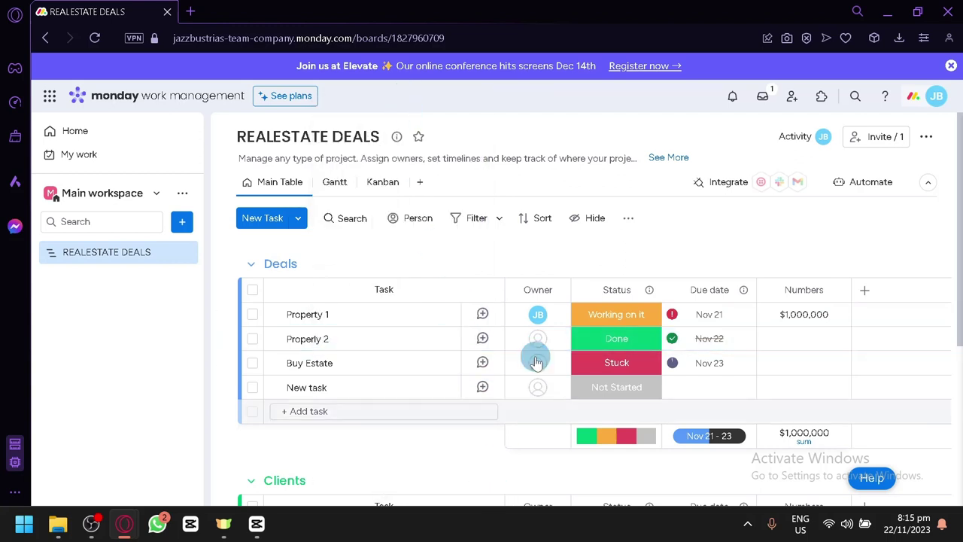
Relabel the statuses 'Working on it' to 'On going deal' and 'Stuck' to 'Deal cancelled', then apply
{"action": "left_click", "coordinate": [589, 312]}
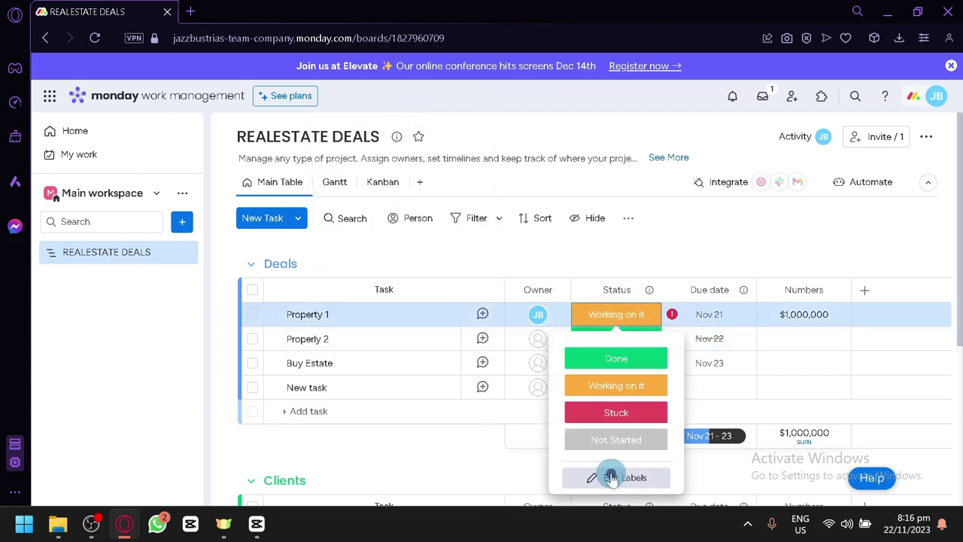
{"action": "left_click", "coordinate": [617, 478]}
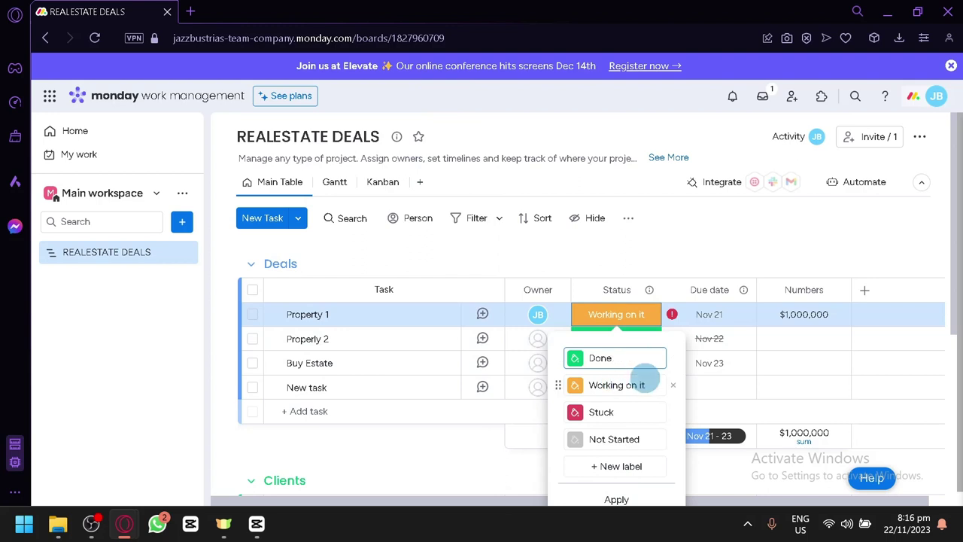
{"action": "left_click_drag", "start_coordinate": [639, 384], "coordinate": [576, 385]}
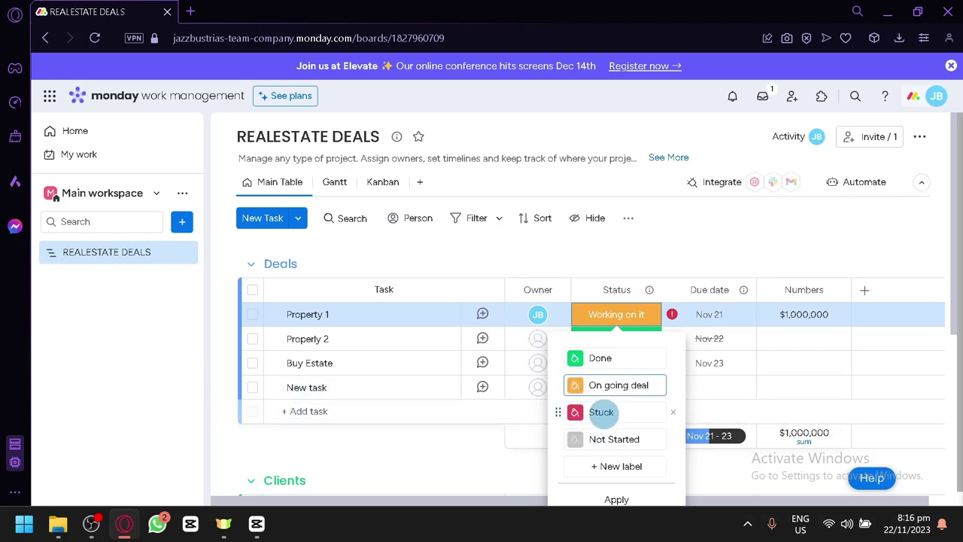
{"action": "left_click", "coordinate": [602, 411]}
{"action": "left_click", "coordinate": [574, 412]}
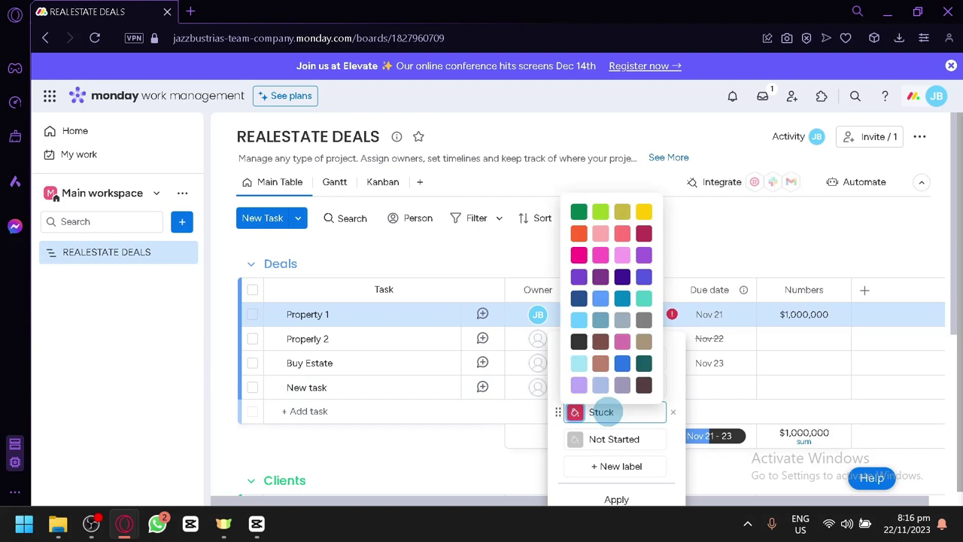
{"action": "left_click", "coordinate": [606, 414]}
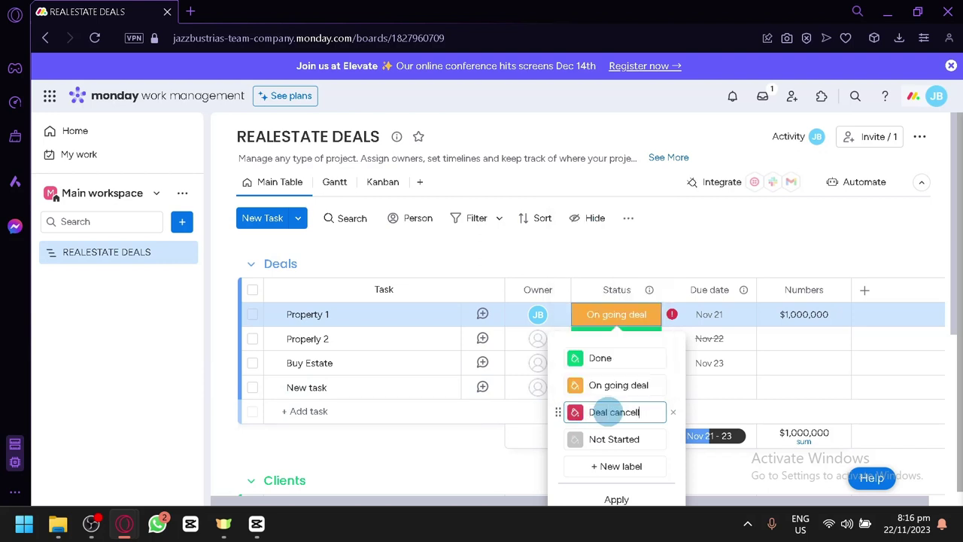
{"action": "left_click", "coordinate": [555, 391]}
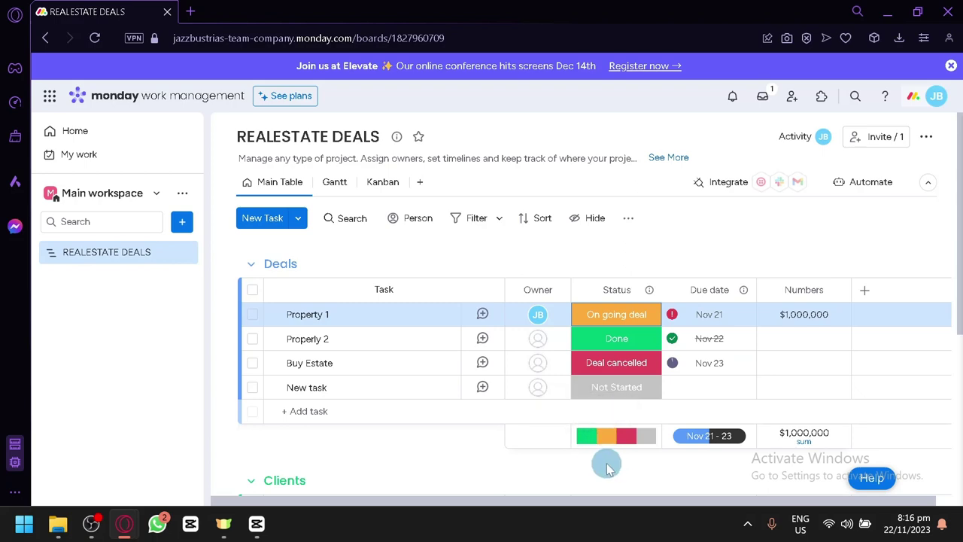
{"action": "scroll", "coordinate": [605, 468], "scroll_direction": "down", "scroll_amount": 4}
Close the purple Elevate conference banner above the REALESTATE DEALS board
{"action": "scroll", "coordinate": [559, 396], "scroll_direction": "up", "scroll_amount": 4}
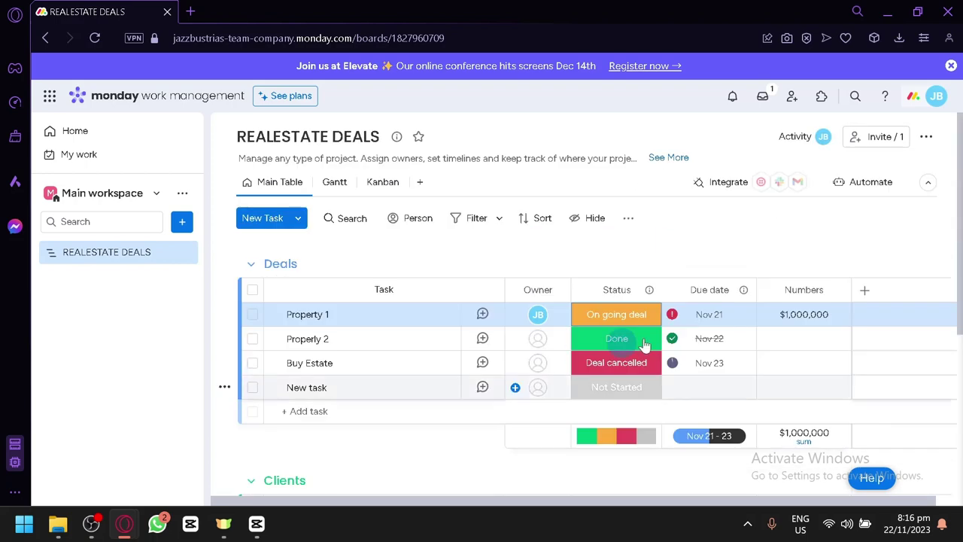
{"action": "left_click", "coordinate": [950, 66]}
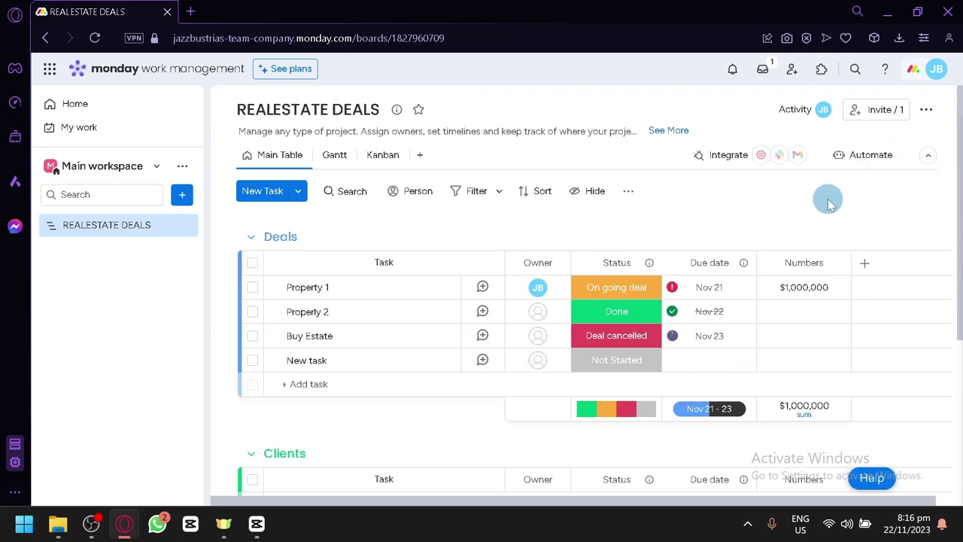